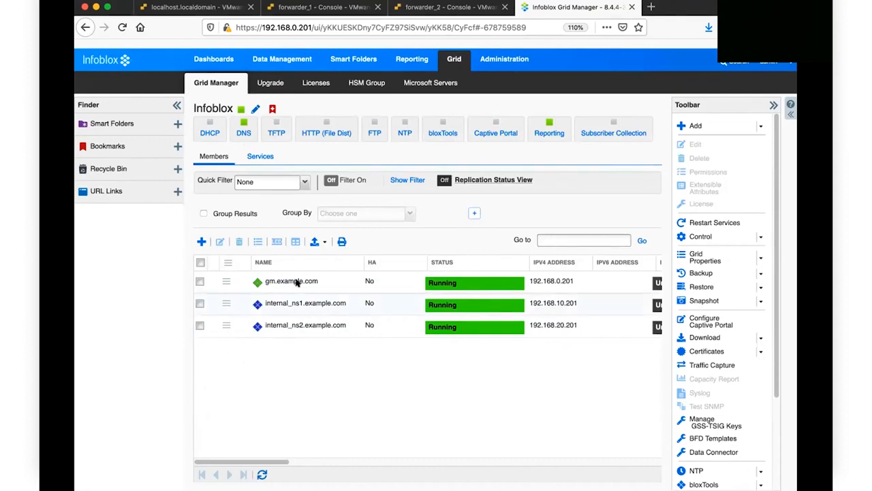
# Step: Start adding a new member from the Grid Manager Members tab with the + button
pyautogui.click(202, 243)
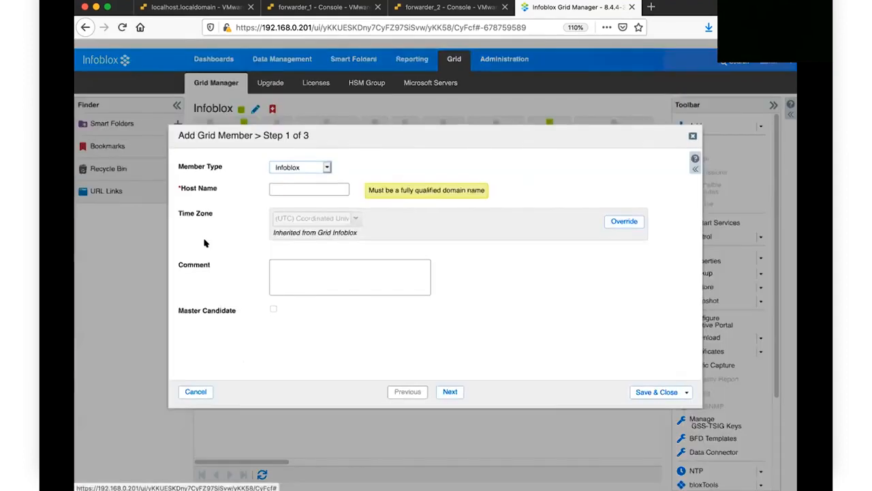
# Step: Make the new member a Virtual NIOS named fwdr1.example.com
pyautogui.click(323, 167)
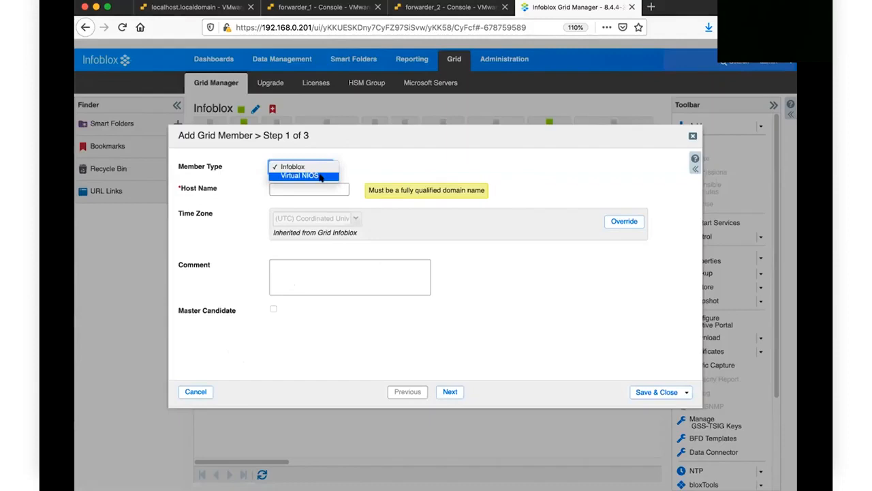
pyautogui.click(322, 176)
pyautogui.click(308, 186)
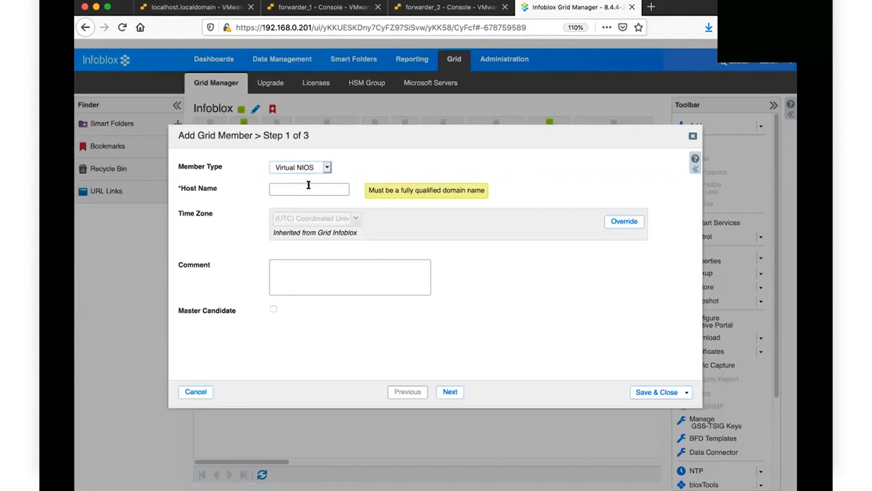
pyautogui.write('fwdr1.examopl')
pyautogui.press('BackSpace')
pyautogui.press('BackSpace')
pyautogui.press('BackSpace')
pyautogui.write('ple.com')
pyautogui.click(450, 393)
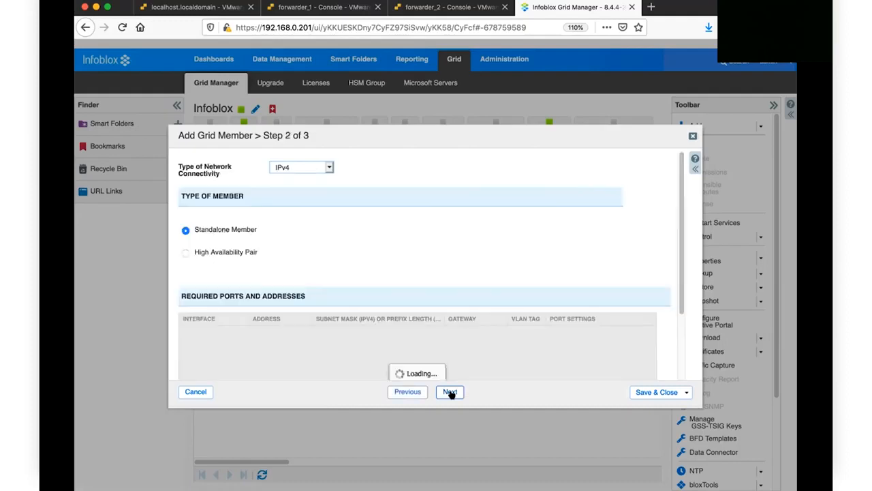
# Step: Give LAN1 address 192.168.0.145, mask 255.255.255.0, gateway 192.168.0.20, and save the member
pyautogui.click(268, 334)
pyautogui.click(266, 334)
pyautogui.write('192.168.0.145')
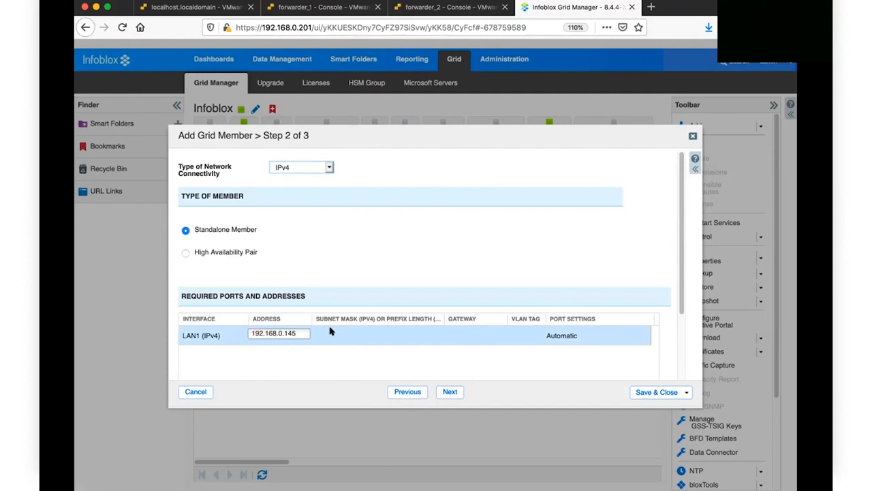
pyautogui.click(329, 331)
pyautogui.click(330, 331)
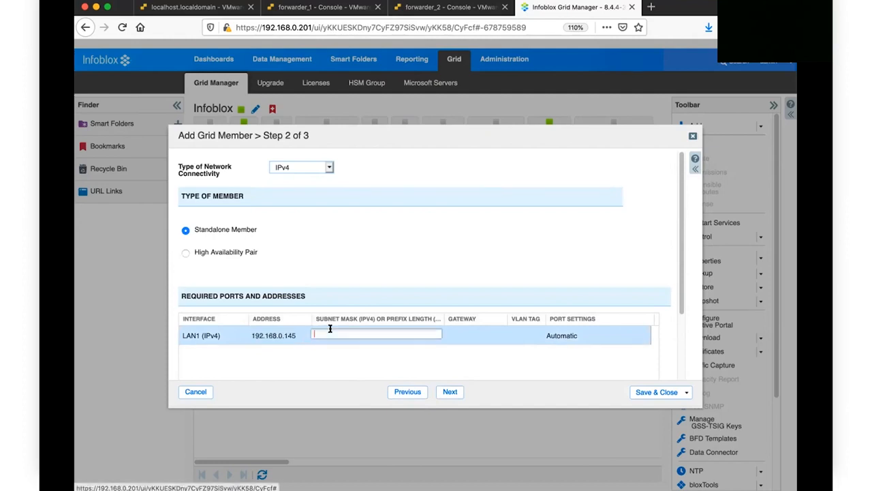
pyautogui.write('255.255')
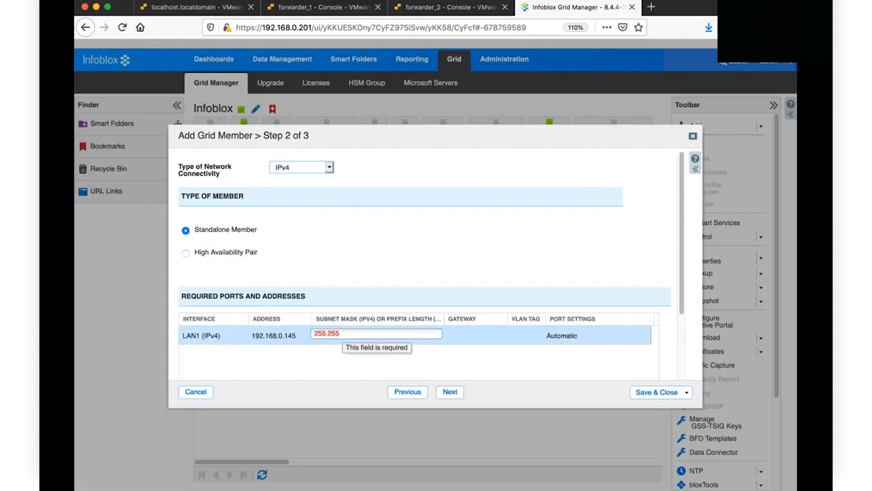
pyautogui.write('.255.0')
pyautogui.click(458, 336)
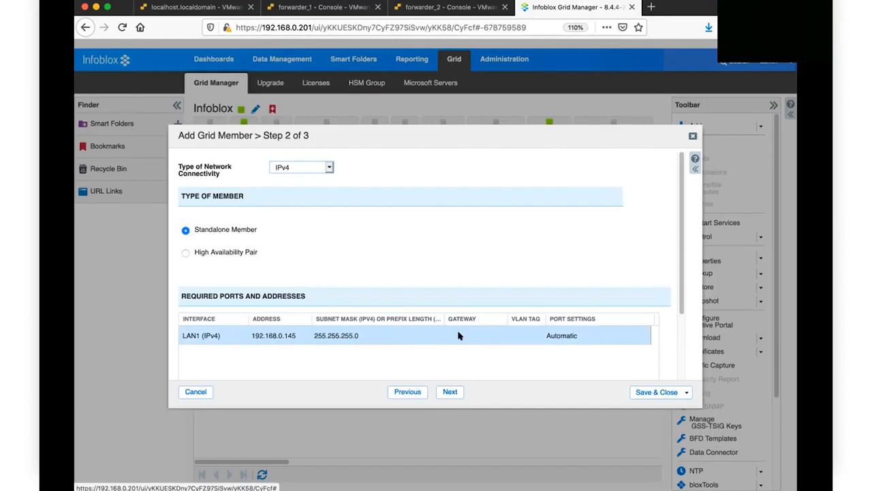
pyautogui.click(458, 335)
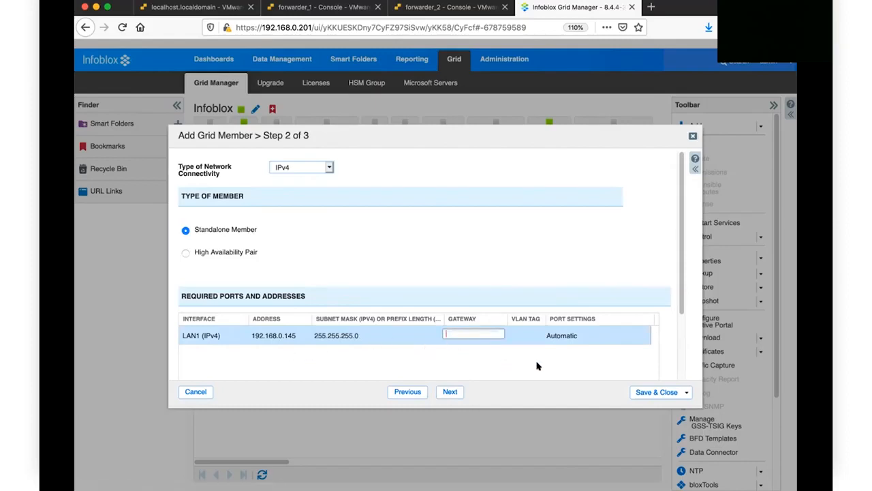
pyautogui.write('192.168.0.20')
pyautogui.click(449, 392)
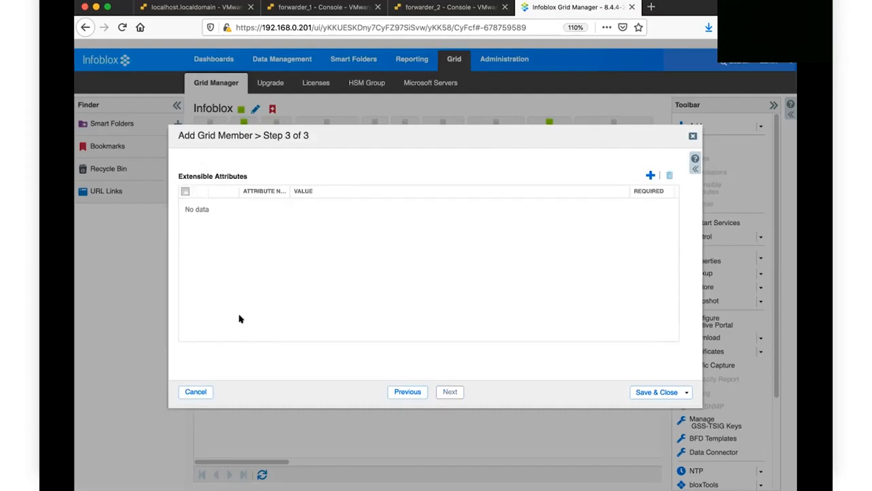
pyautogui.click(651, 394)
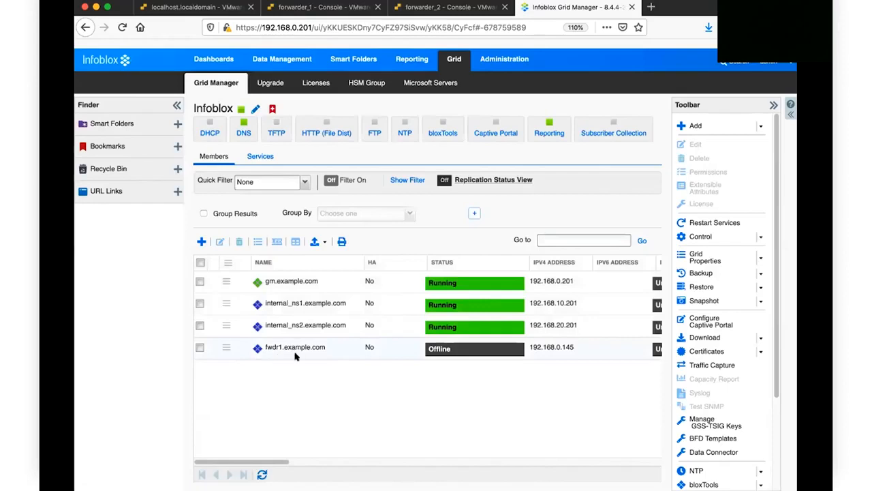
# Step: Add another Virtual NIOS member named fwdr2.example.com, fixing the host name typo
pyautogui.click(200, 243)
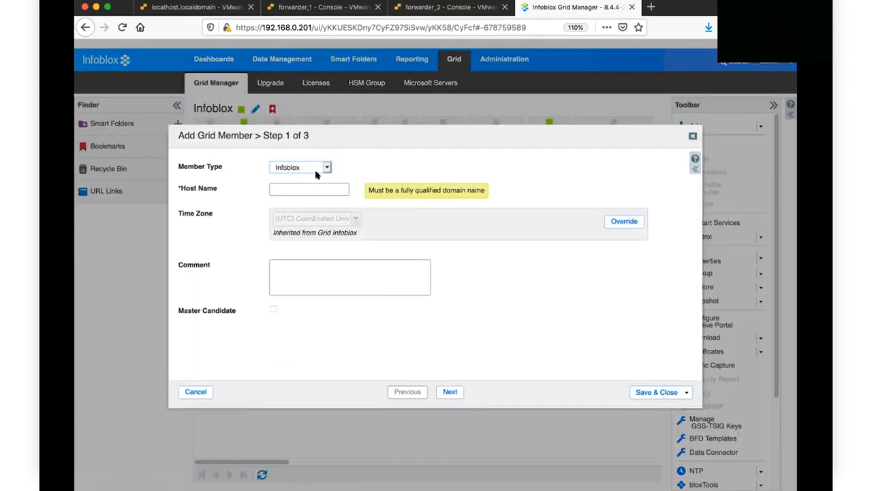
pyautogui.click(313, 169)
pyautogui.click(299, 175)
pyautogui.click(298, 189)
pyautogui.write('fwd2.example.com')
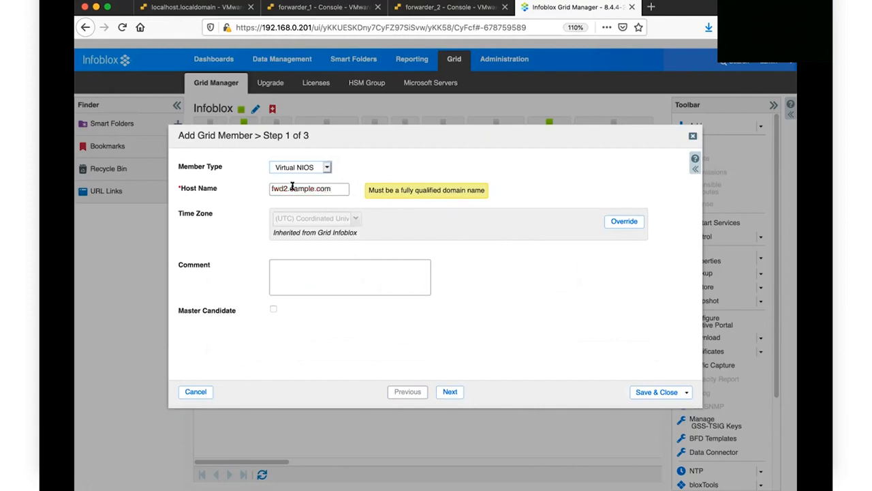
pyautogui.click(448, 391)
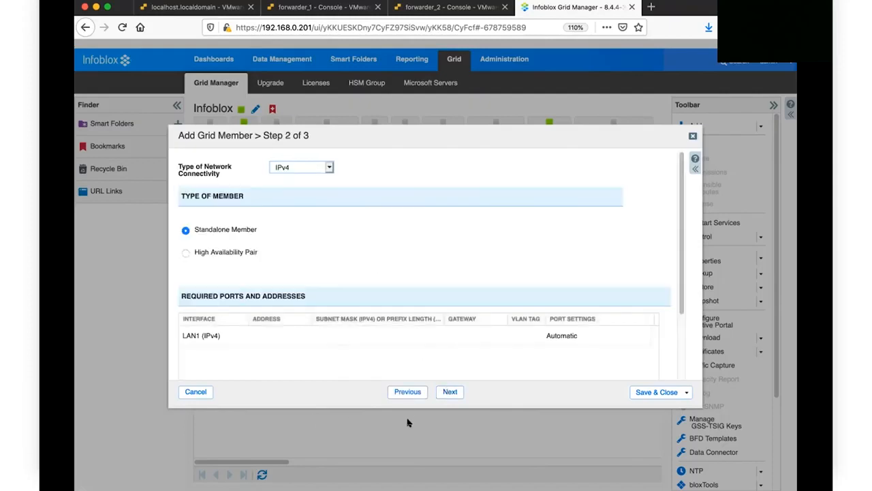
pyautogui.click(391, 392)
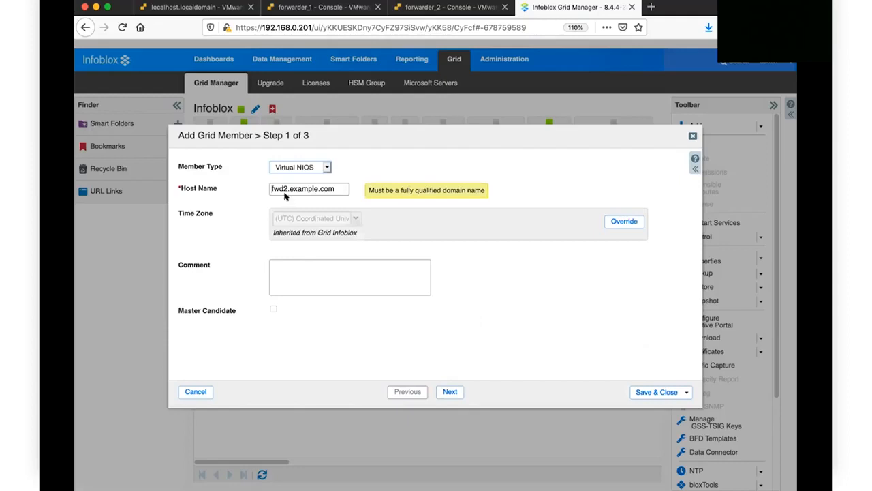
pyautogui.click(281, 188)
pyautogui.write('r')
pyautogui.click(450, 392)
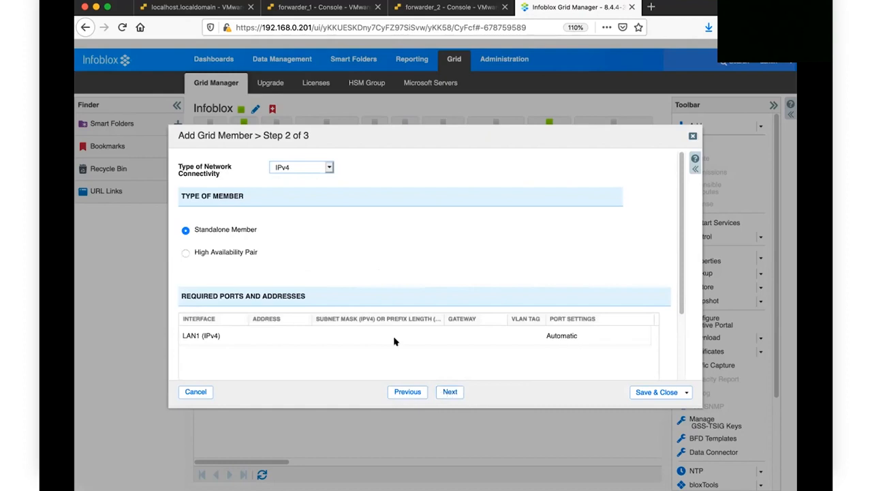
# Step: Give LAN1 address 192.168.0.144, mask 255.255.255.0, gateway 192.168.0.20, and save fwdr2
pyautogui.click(249, 341)
pyautogui.click(266, 336)
pyautogui.write('192.168')
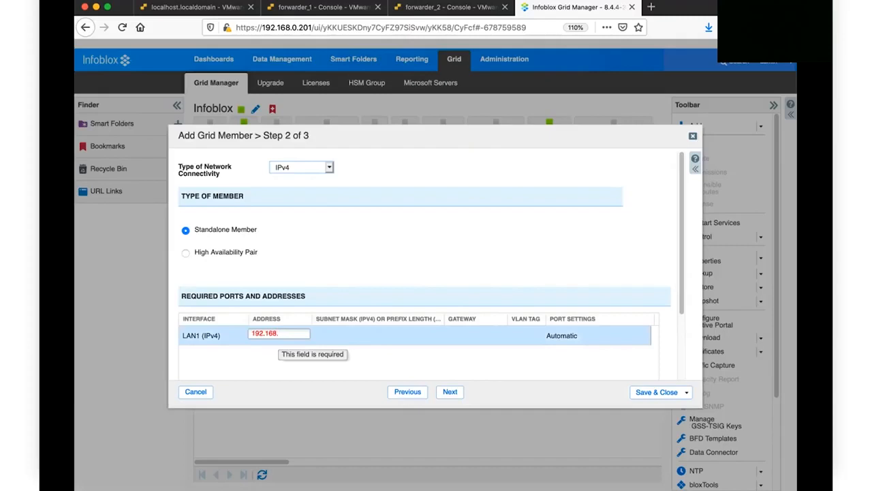
pyautogui.write('.0.144')
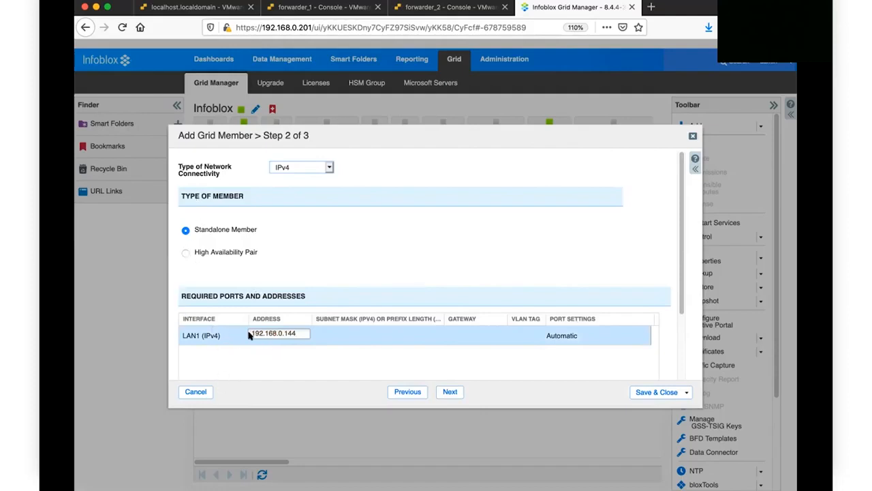
pyautogui.click(353, 335)
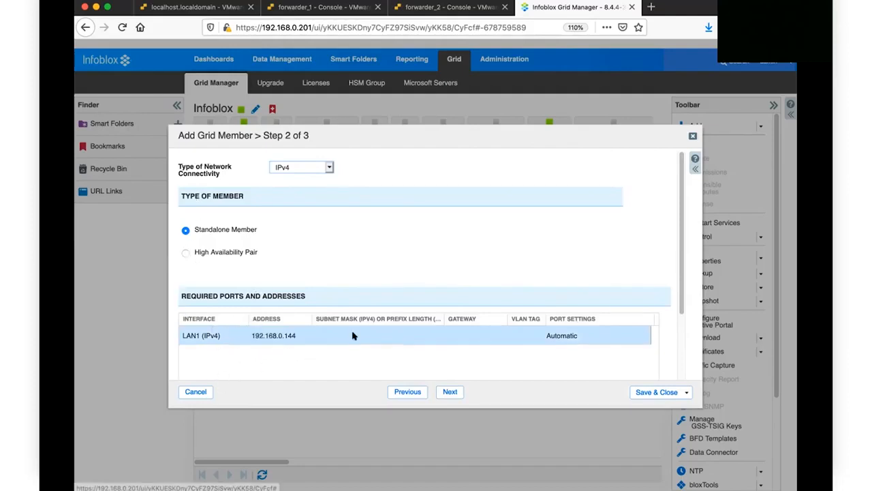
pyautogui.write('255.255.')
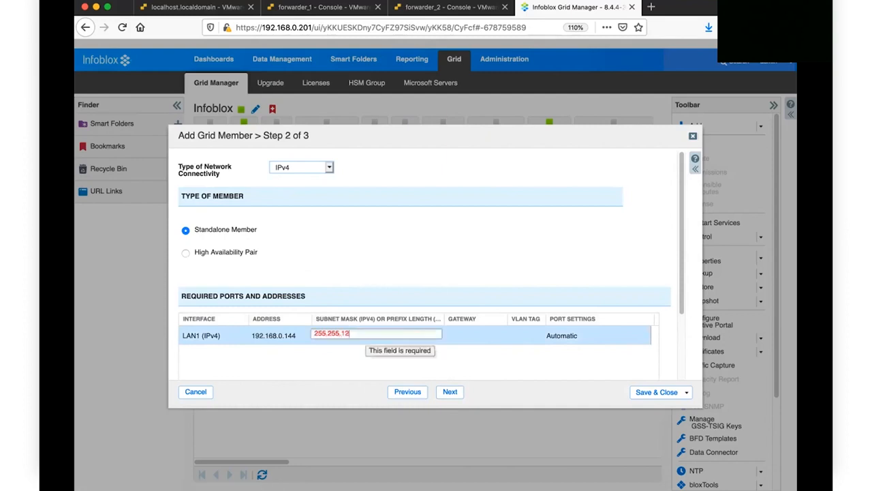
pyautogui.write('255.0')
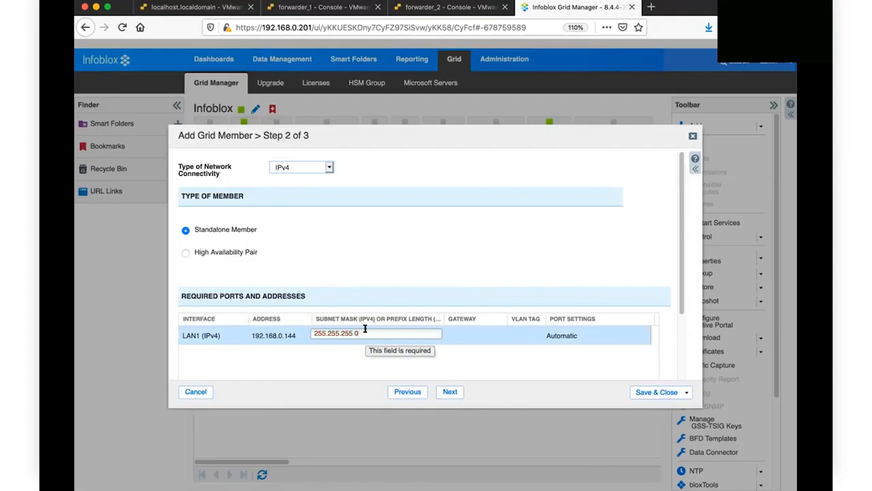
pyautogui.click(470, 334)
pyautogui.write('192.168.0.20')
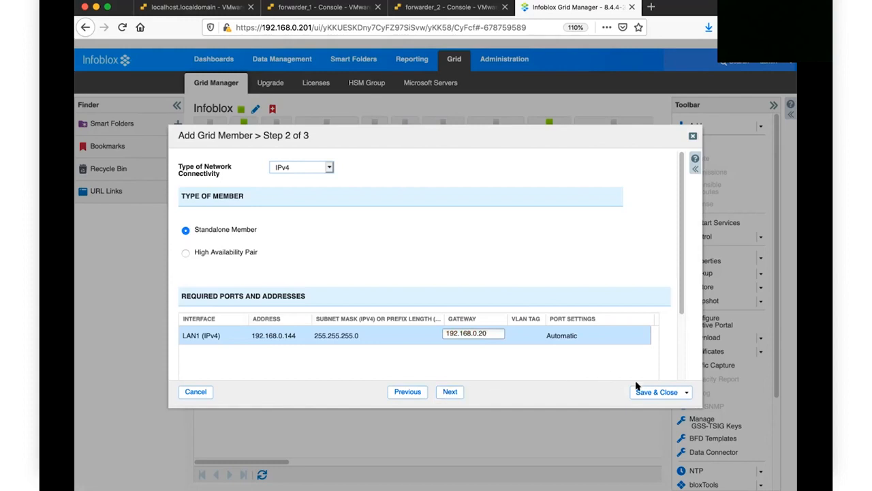
pyautogui.click(525, 349)
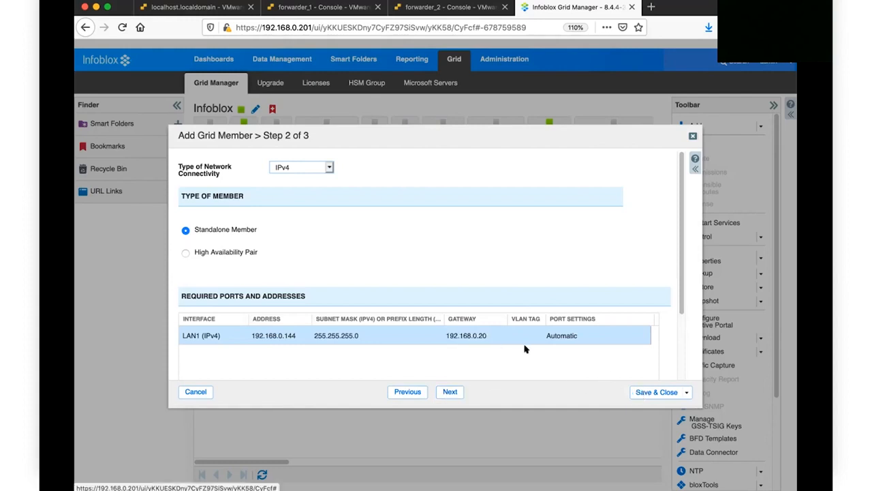
pyautogui.click(645, 387)
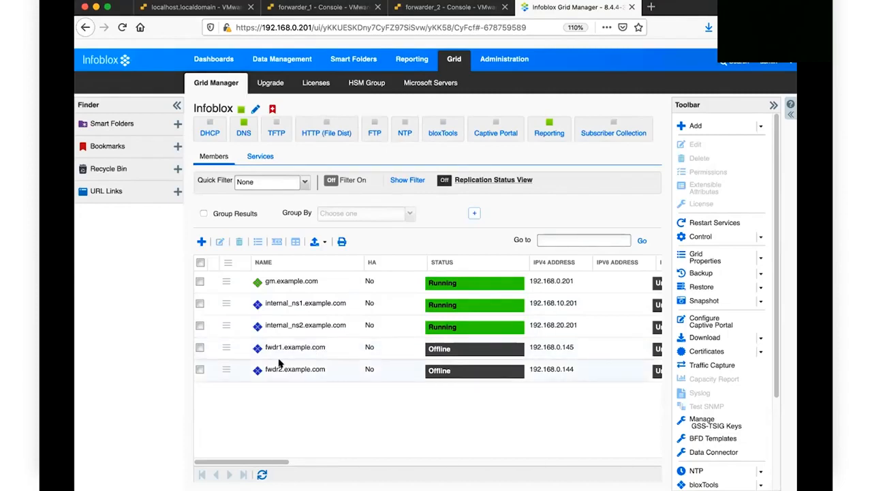
pyautogui.moveTo(240, 461); pyautogui.dragTo(307, 462)
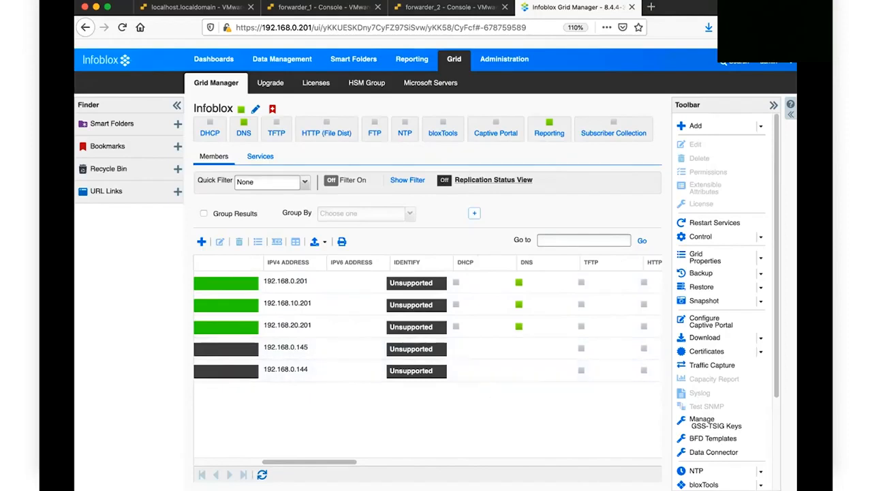
pyautogui.moveTo(342, 462); pyautogui.dragTo(269, 461)
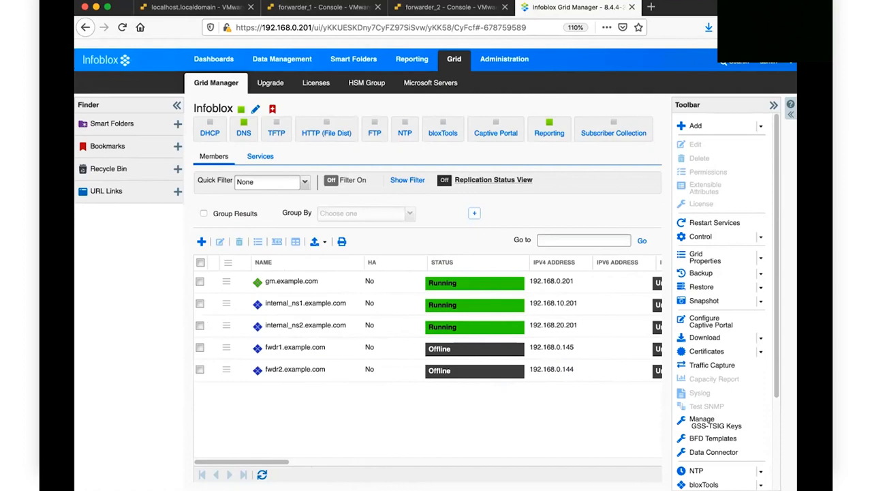
# Step: Log in to the forwarder_1 console as admin and display its licence details
pyautogui.click(345, 6)
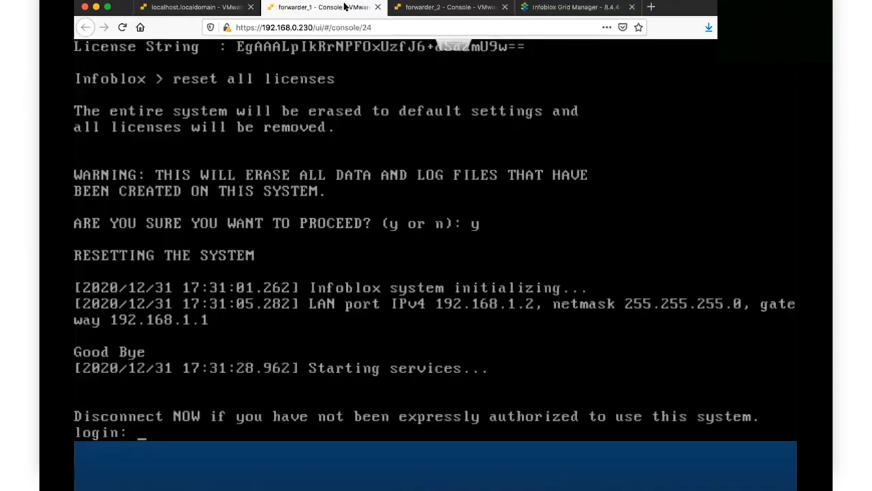
pyautogui.press('Return')
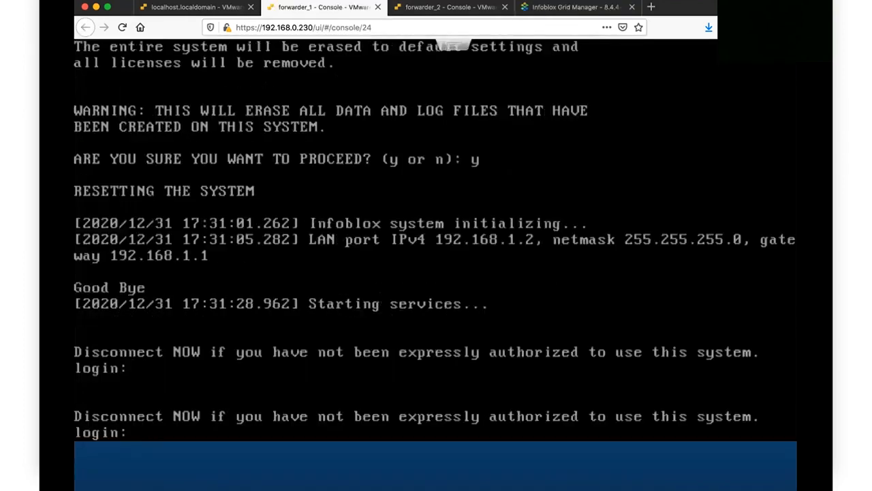
pyautogui.write('admin')
pyautogui.press('Return')
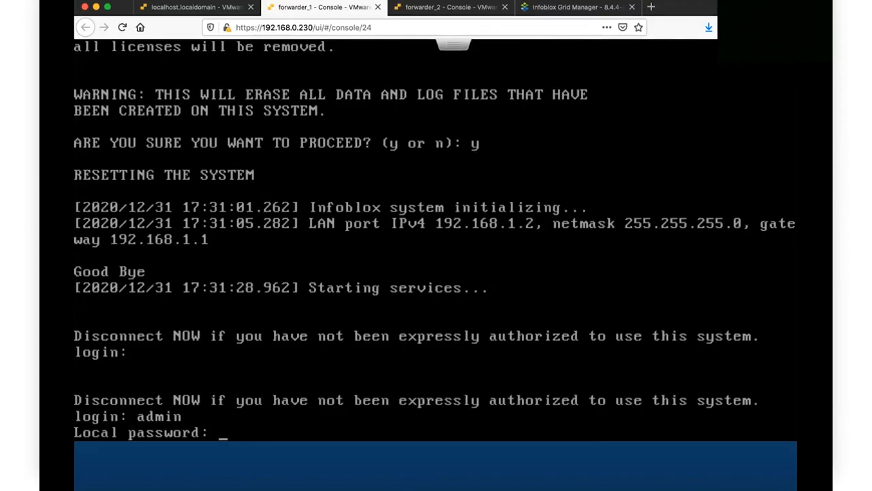
pyautogui.press('Return')
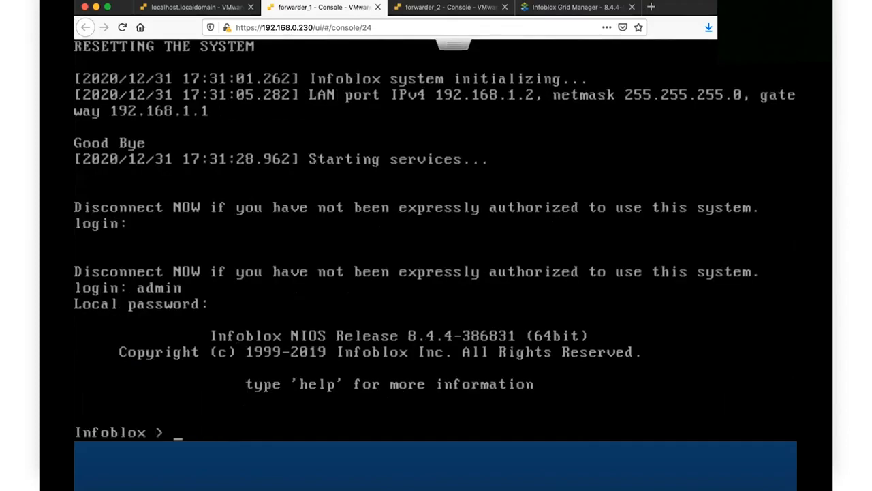
pyautogui.write('show license')
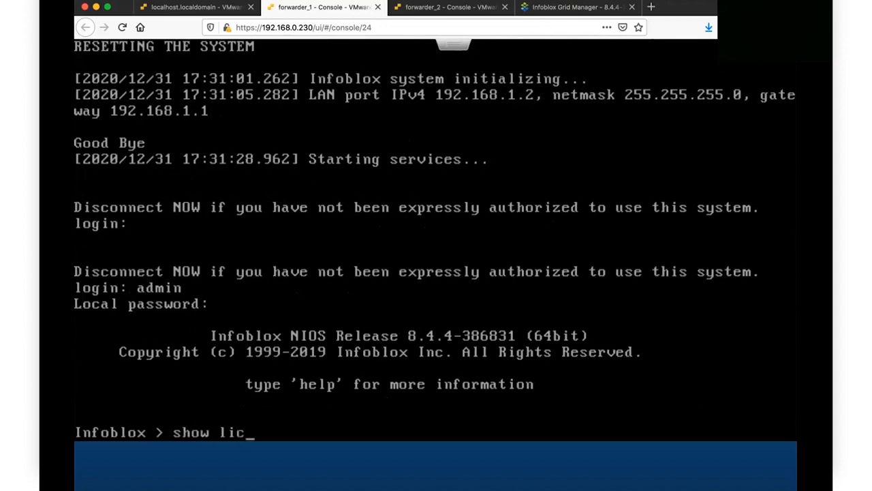
pyautogui.press('Return')
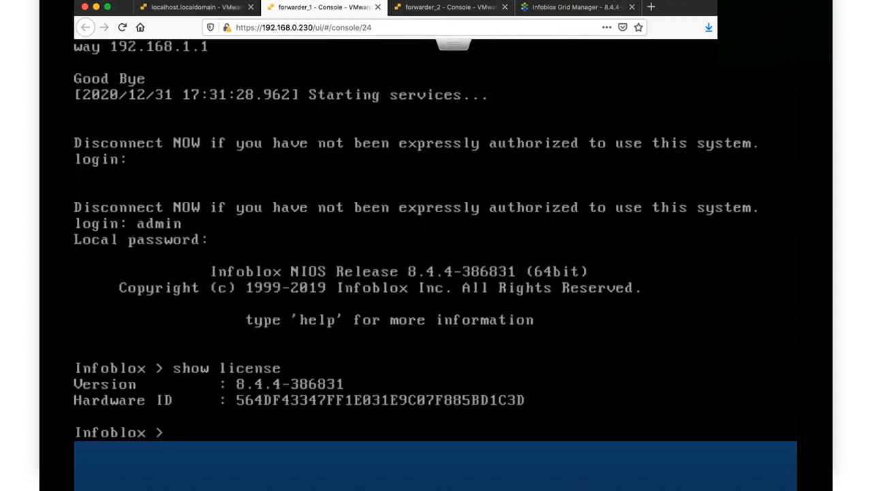
# Step: Run set temp_license to list the temporary licence options
pyautogui.write('set license')
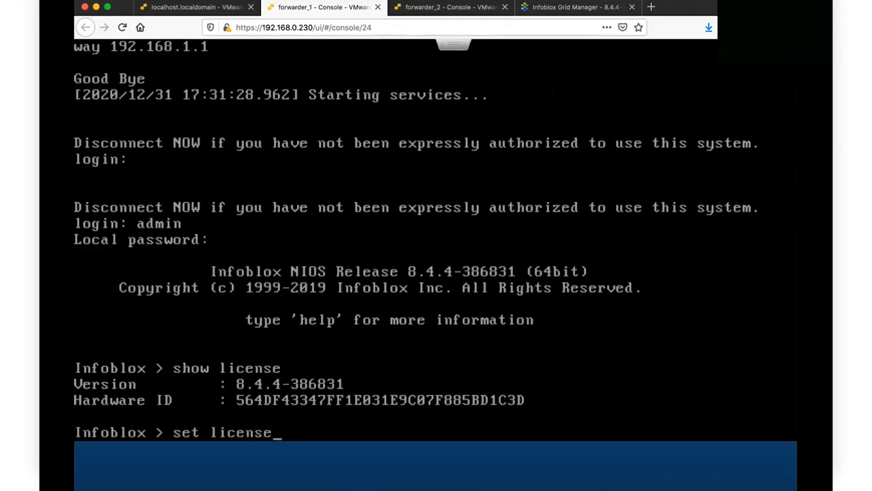
pyautogui.press('BackSpace')
pyautogui.press('BackSpace')
pyautogui.press('BackSpace')
pyautogui.press('BackSpace')
pyautogui.press('BackSpace')
pyautogui.press('BackSpace')
pyautogui.press('BackSpace')
pyautogui.write('temp_license')
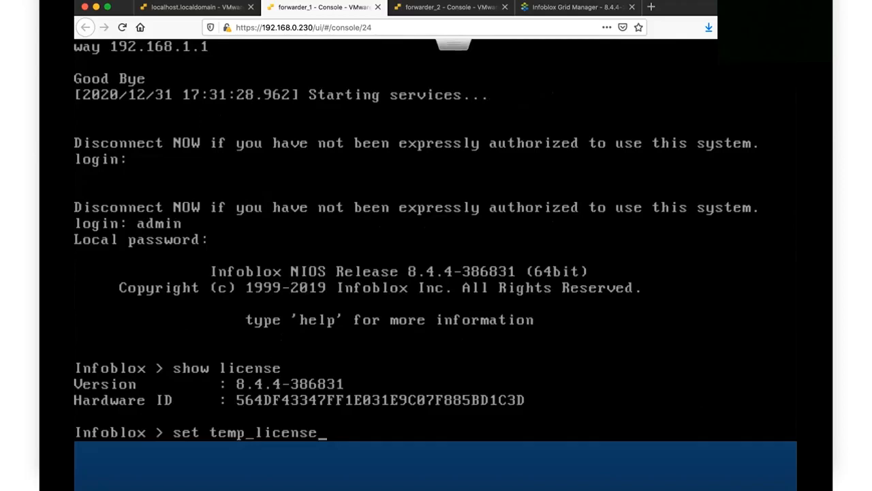
pyautogui.press('Return')
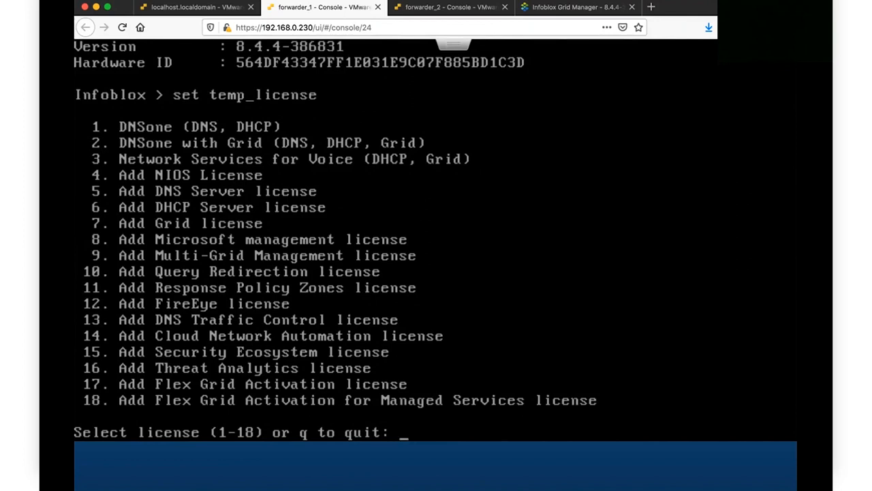
# Step: Install the 60-day DNSone with Grid licence (option 2) and confirm the UI restart
pyautogui.write('2')
pyautogui.press('Return')
pyautogui.write('y')
pyautogui.press('Return')
pyautogui.write('y')
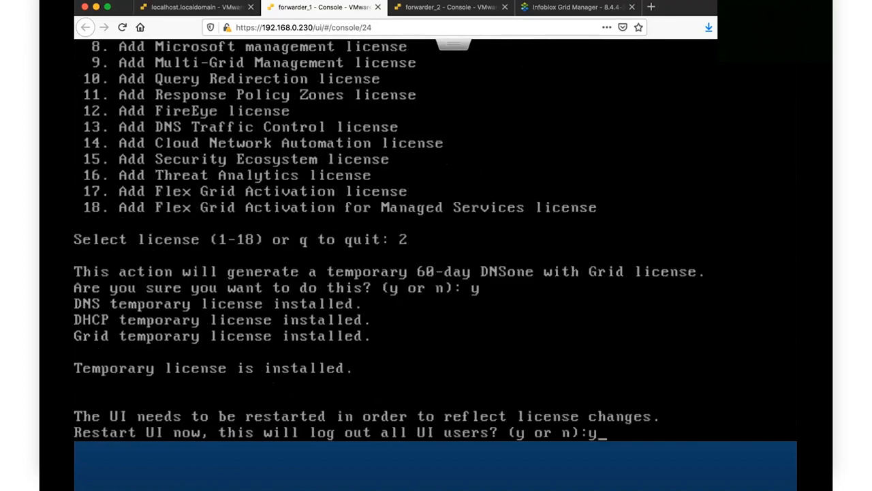
pyautogui.press('Return')
pyautogui.write('y')
pyautogui.press('Return')
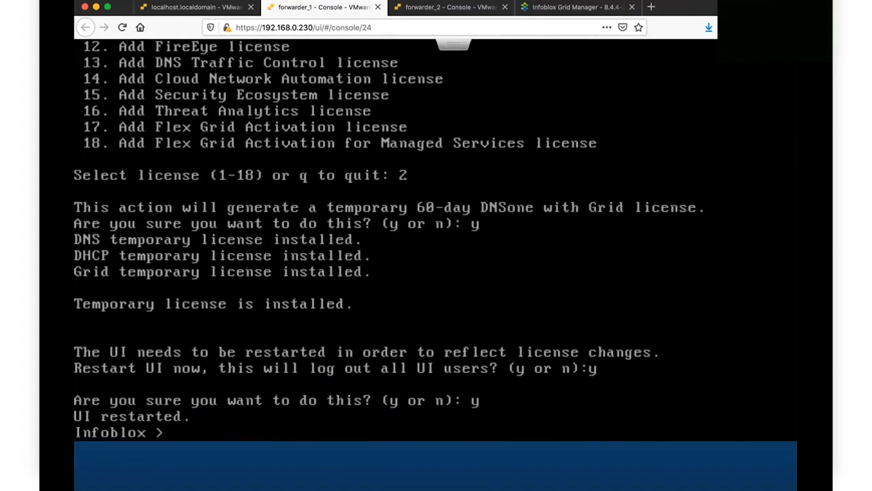
# Step: Rerun set temp_license and install the IB-V825 NIOS licence (options 4, 4)
pyautogui.write('set temp_license')
pyautogui.press('Return')
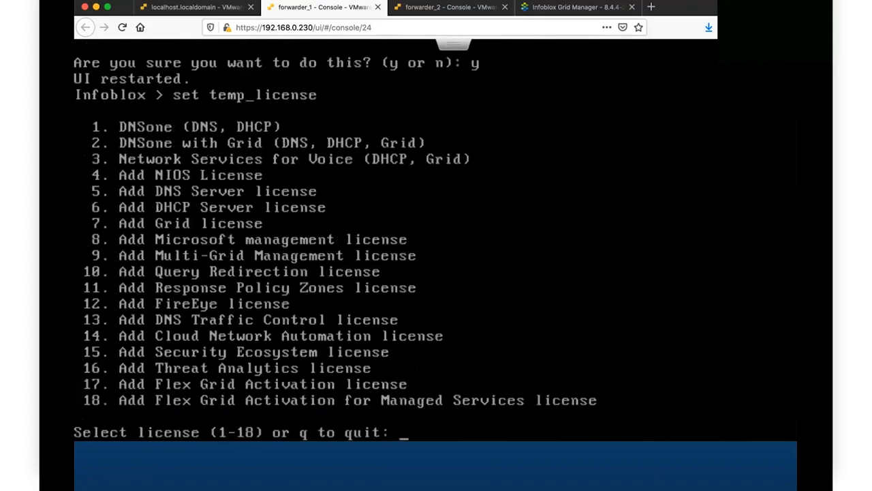
pyautogui.write('4')
pyautogui.press('Return')
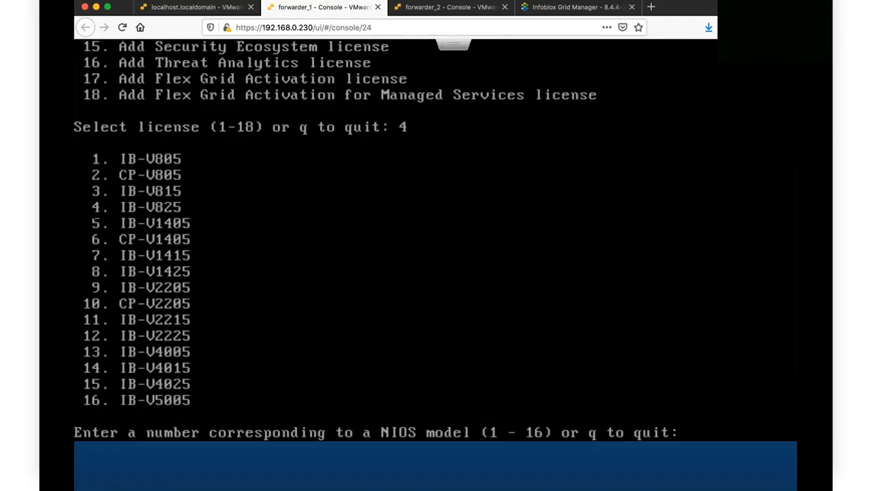
pyautogui.write('4')
pyautogui.press('Return')
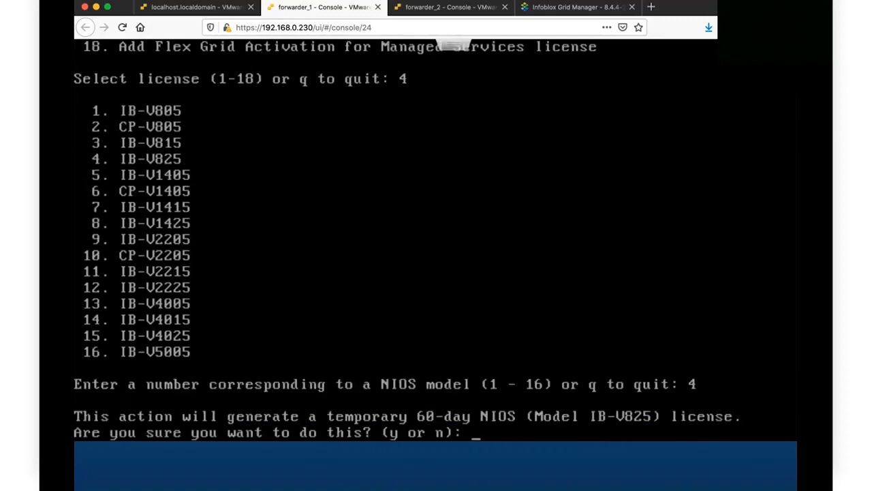
pyautogui.write('y')
pyautogui.press('Return')
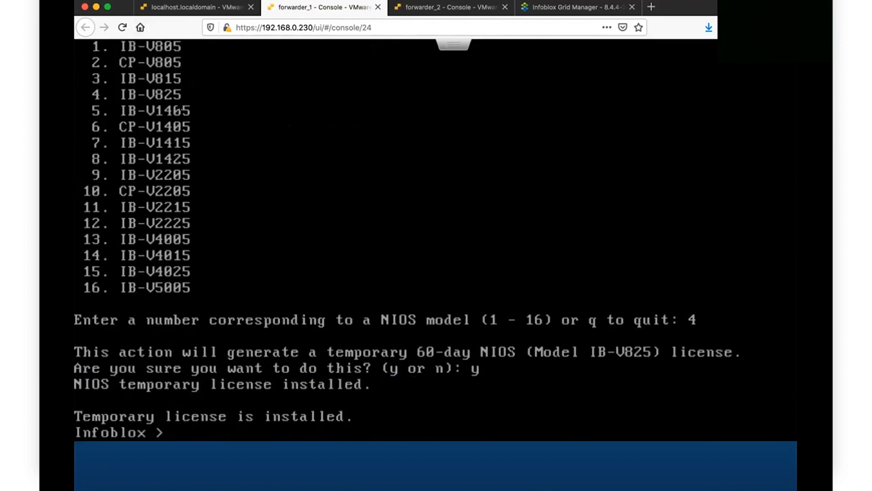
pyautogui.click(412, 8)
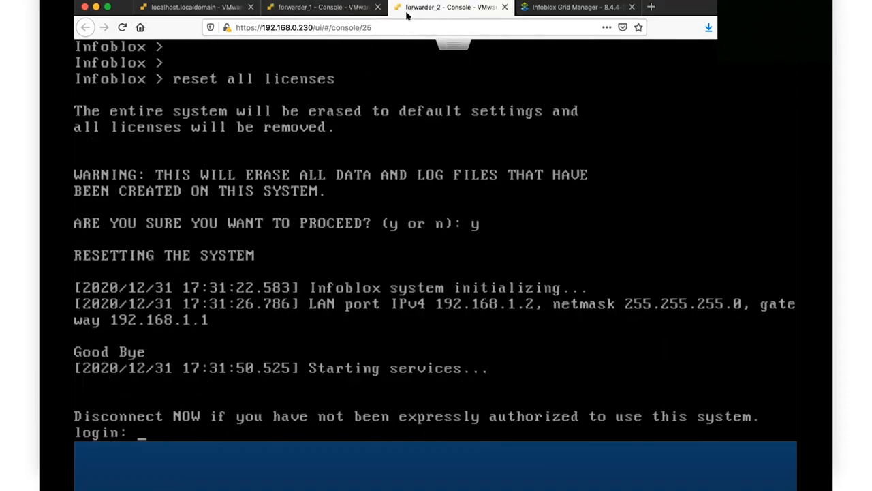
# Step: Log in to forwarder_2 as admin and display its licence details
pyautogui.write('admin')
pyautogui.press('Return')
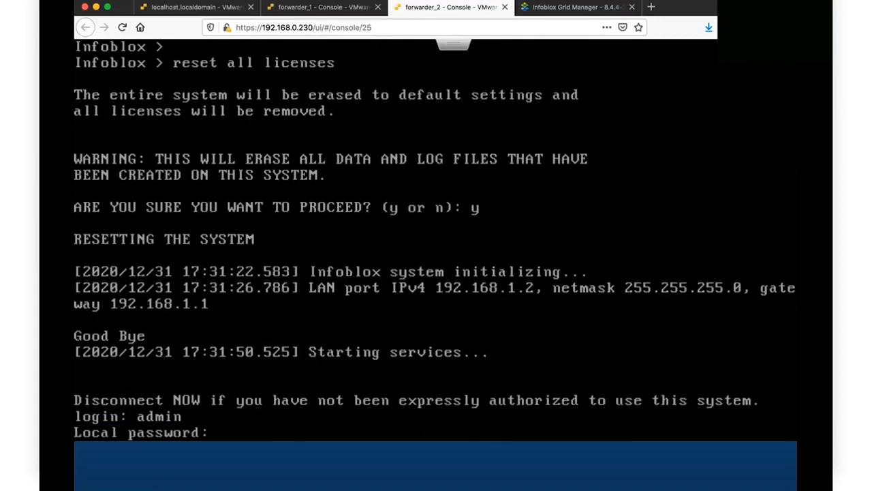
pyautogui.press('Return')
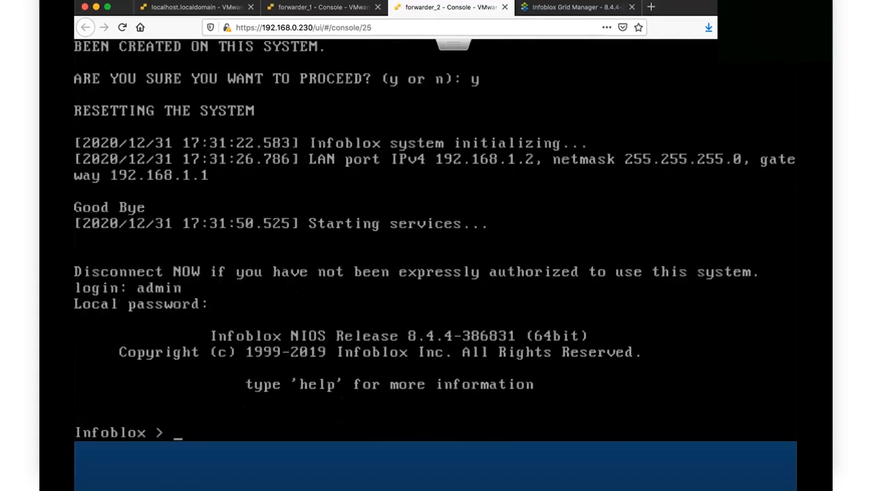
pyautogui.write('show license')
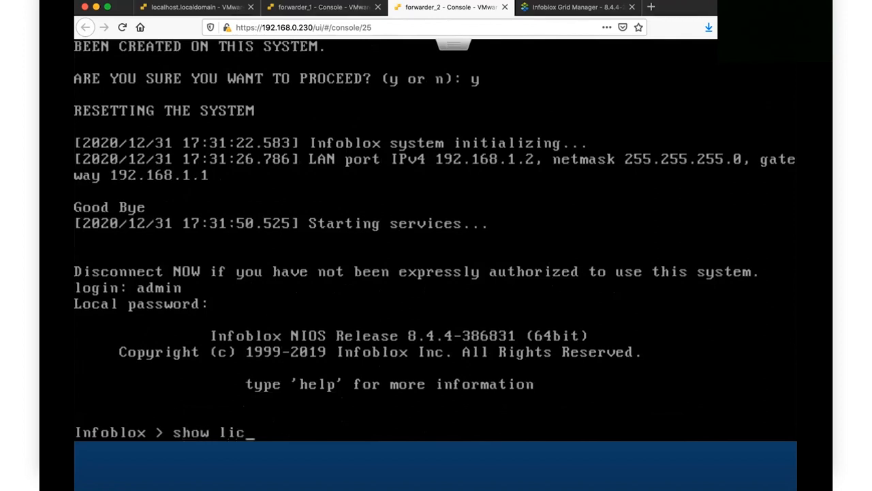
pyautogui.press('Return')
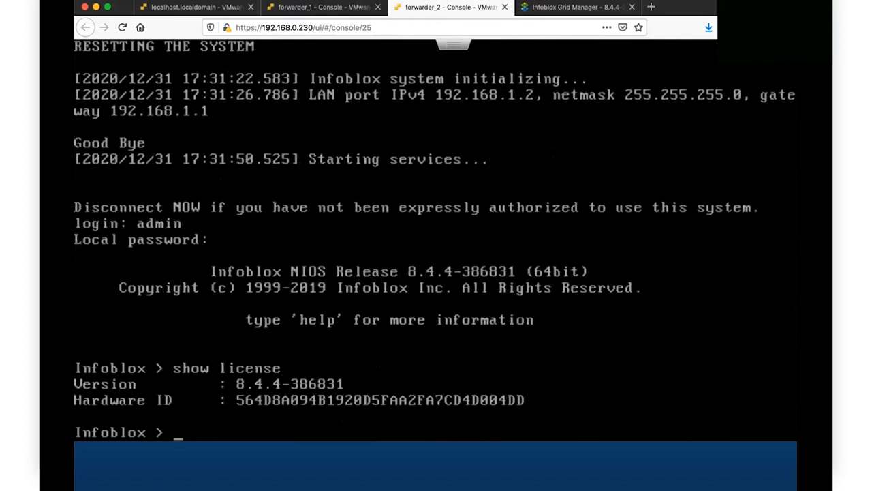
# Step: Run set temp_license on forwarder_2 to list the licence options
pyautogui.press('Up')
pyautogui.press('BackSpace')
pyautogui.press('BackSpace')
pyautogui.press('BackSpace')
pyautogui.press('BackSpace')
pyautogui.press('BackSpace')
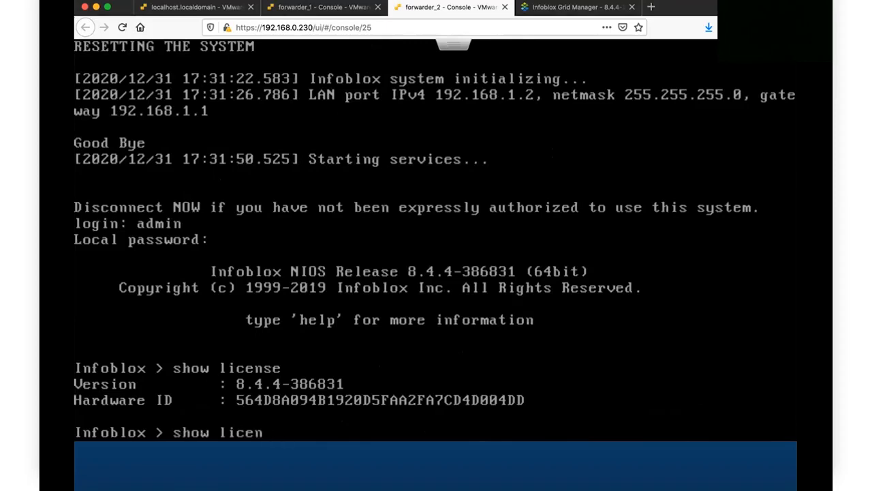
pyautogui.press('BackSpace')
pyautogui.press('BackSpace')
pyautogui.press('BackSpace')
pyautogui.press('BackSpace')
pyautogui.press('BackSpace')
pyautogui.press('BackSpace')
pyautogui.write('s')
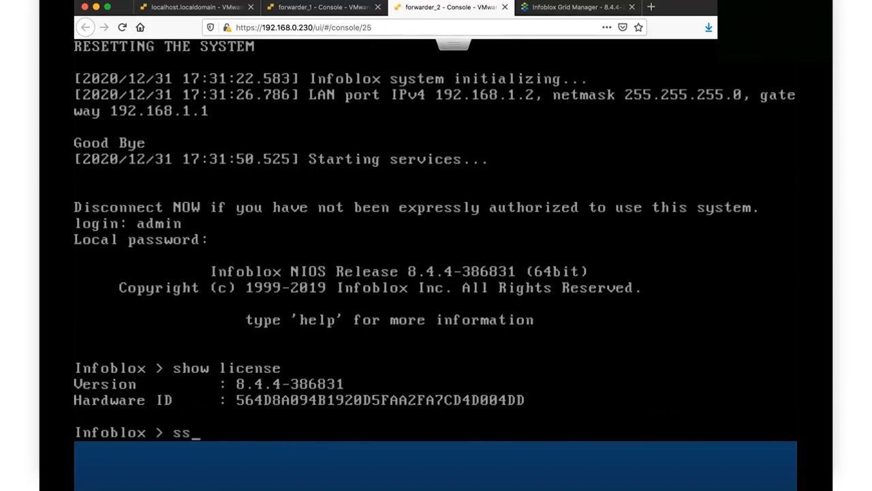
pyautogui.press('BackSpace')
pyautogui.write('et temp_license')
pyautogui.press('Return')
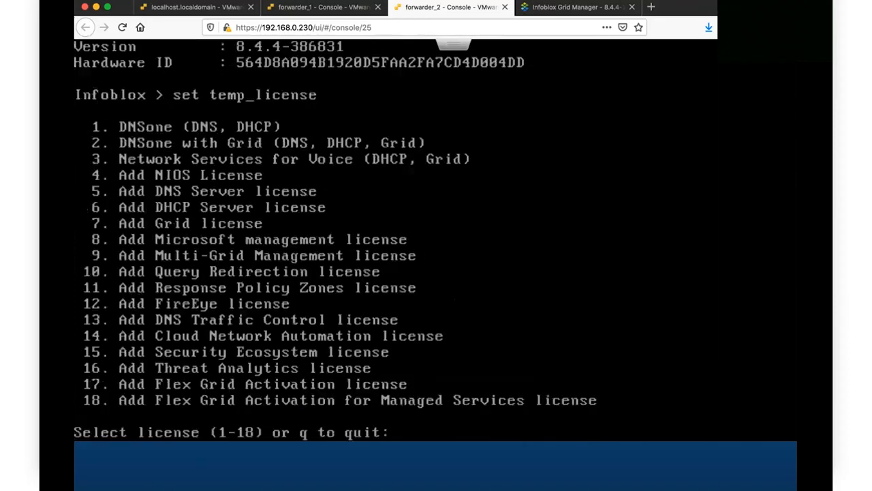
# Step: Install the 60-day DNSone with Grid licence (option 2) and confirm the UI restart
pyautogui.write('2')
pyautogui.press('Return')
pyautogui.write('y')
pyautogui.press('Return')
pyautogui.write('y')
pyautogui.press('Return')
pyautogui.write('y')
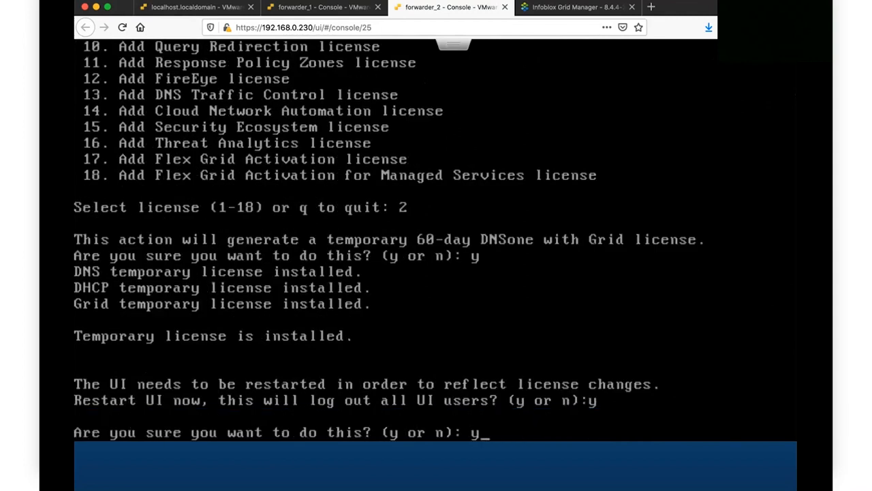
pyautogui.press('Return')
# Step: Rerun set temp_license and install the IB-V825 NIOS licence (options 4, 4)
pyautogui.write('set temp_license')
pyautogui.press('Return')
pyautogui.write('4')
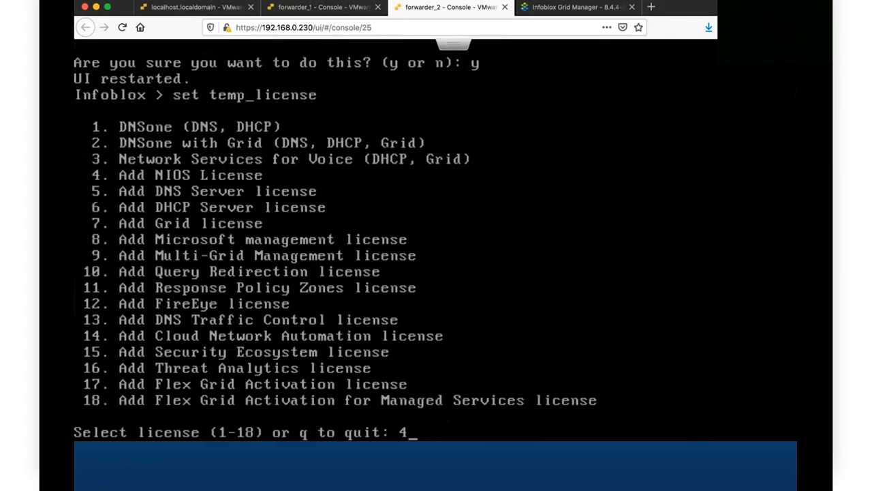
pyautogui.press('Return')
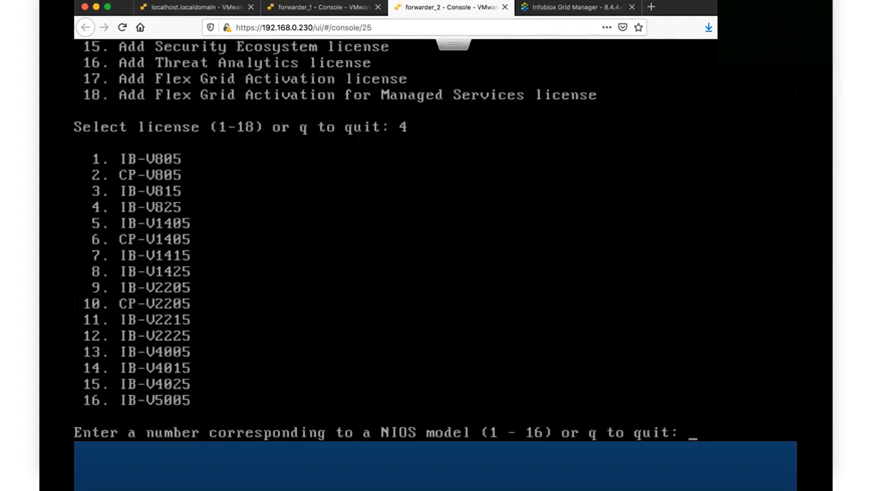
pyautogui.write('4')
pyautogui.press('Return')
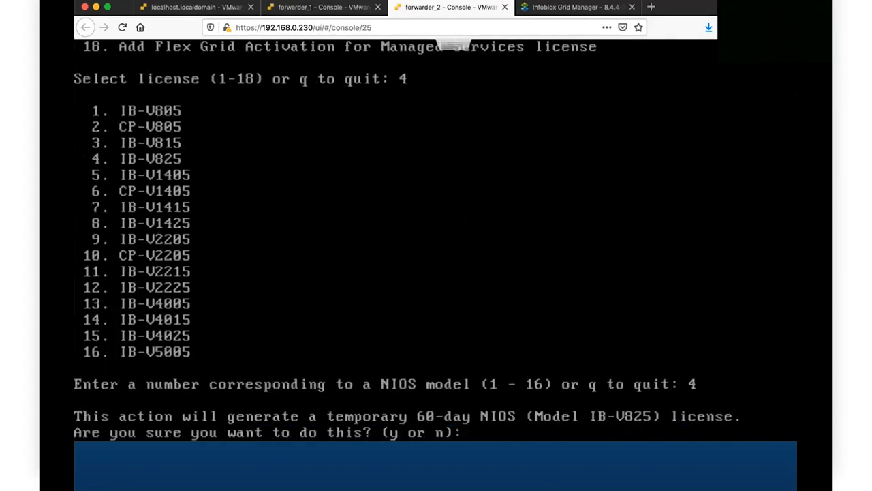
pyautogui.write('y')
pyautogui.press('Return')
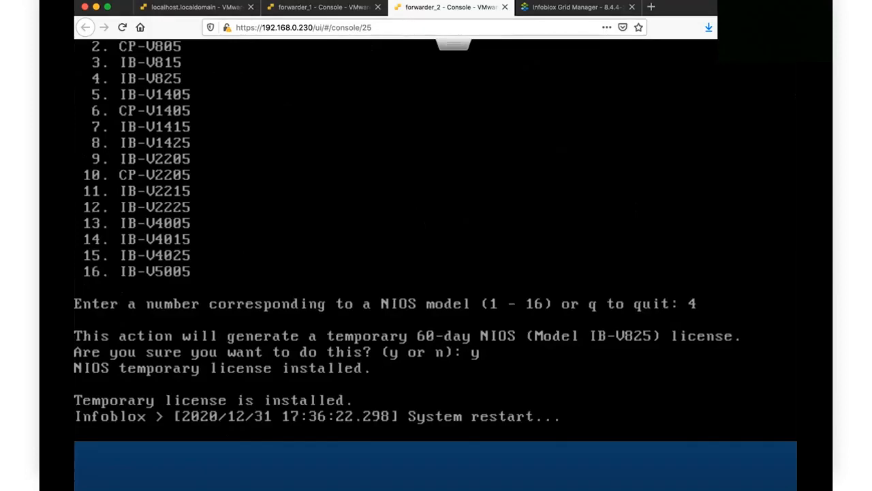
pyautogui.hotkey('ctrl', 'shift', 'Tab')
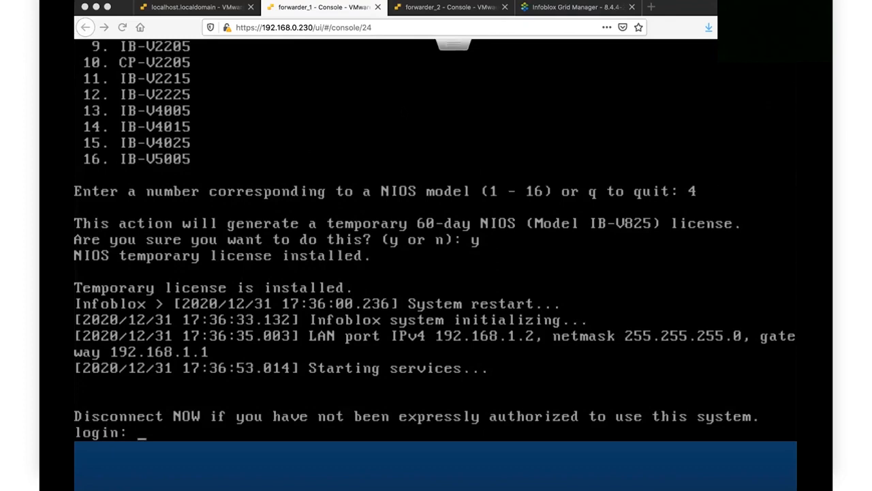
# Step: Sign in to forwarder_1 as admin and list its DNS, DHCP, Grid and IB-V825 licences
pyautogui.write('adminj')
pyautogui.press('BackSpace')
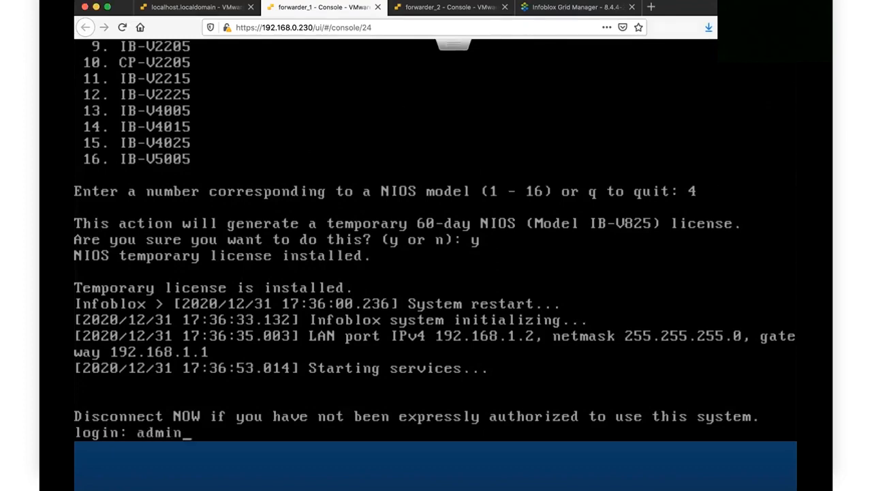
pyautogui.press('Return')
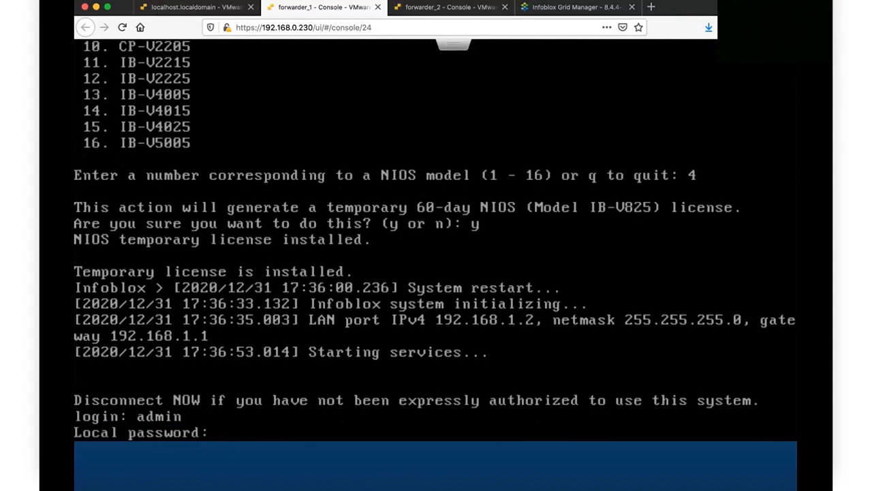
pyautogui.press('Return')
pyautogui.write('show licx')
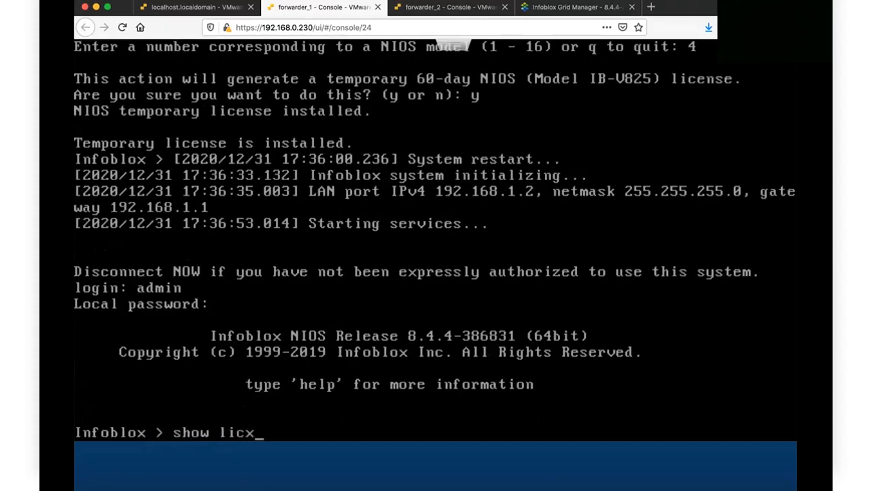
pyautogui.press('BackSpace')
pyautogui.write('ense')
pyautogui.press('Return')
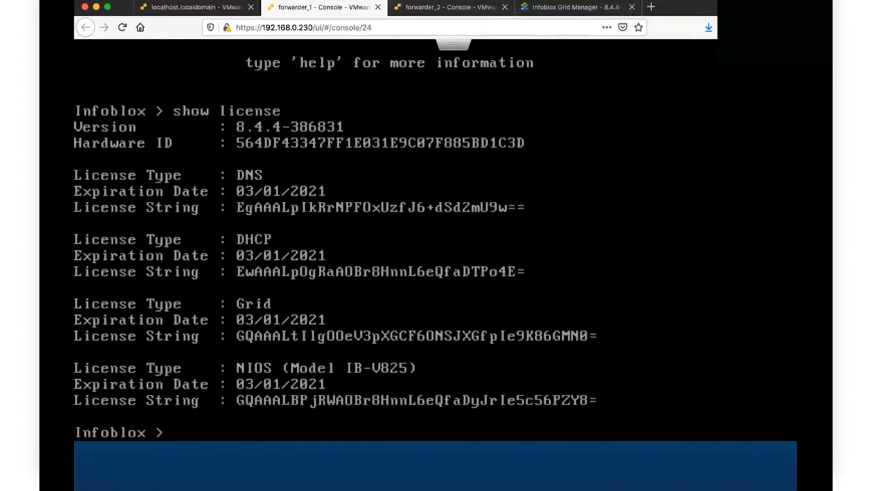
pyautogui.write('set netwrok')
# Step: Run set network with IP 192.168.0.145, default netmask, gateway 192.168.0.20, default VLAN
pyautogui.press('BackSpace')
pyautogui.press('BackSpace')
pyautogui.press('BackSpace')
pyautogui.press('BackSpace')
pyautogui.write('work')
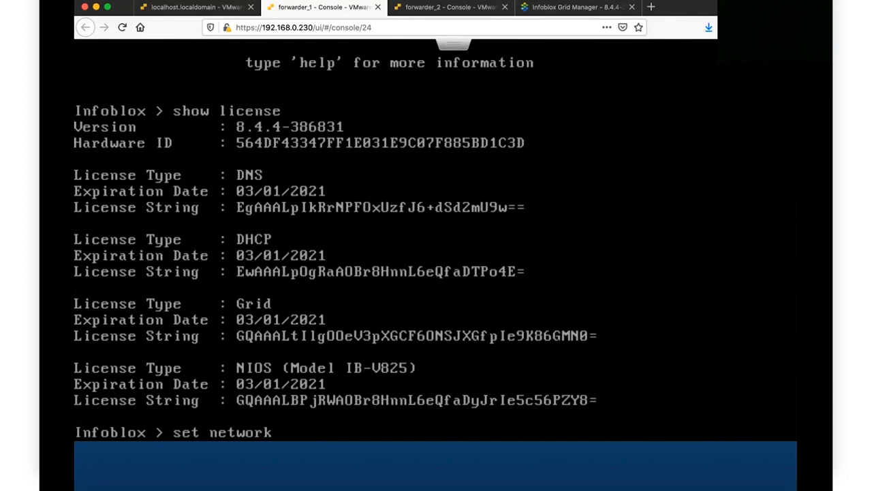
pyautogui.press('Return')
pyautogui.write('192.1')
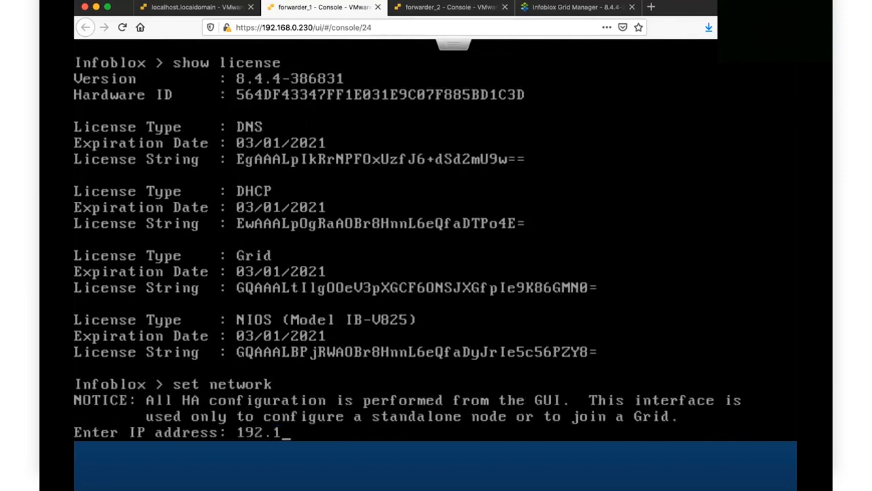
pyautogui.write('68.0.1435')
pyautogui.press('BackSpace')
pyautogui.press('BackSpace')
pyautogui.write('5')
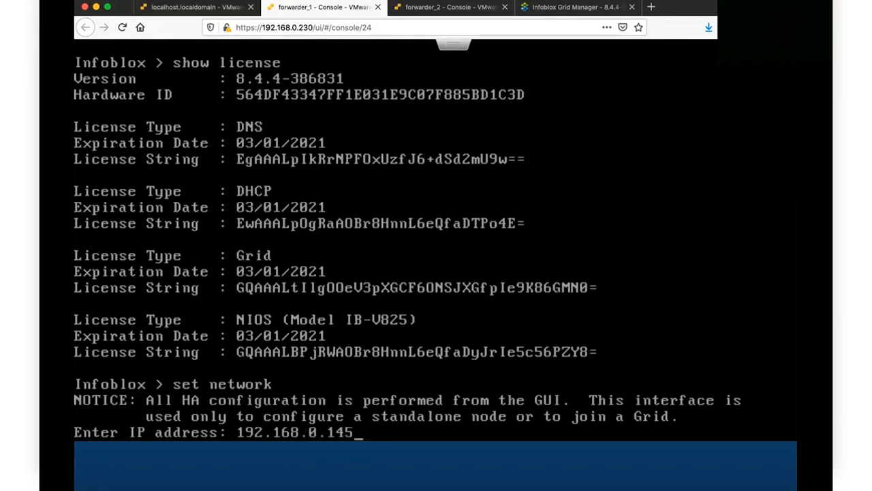
pyautogui.press('Return')
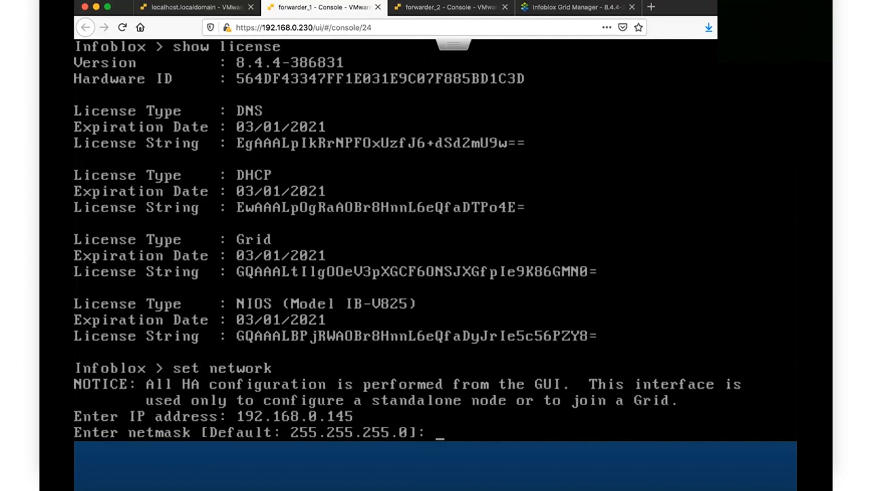
pyautogui.press('Return')
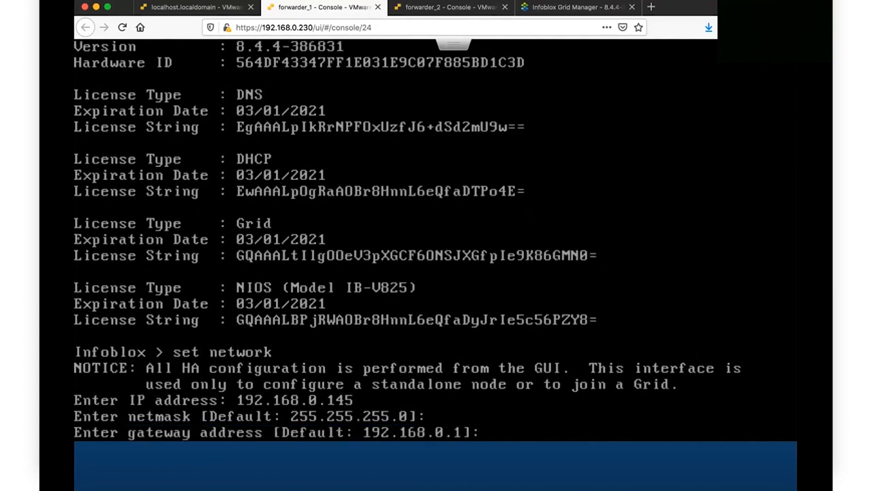
pyautogui.write('192.168.0.')
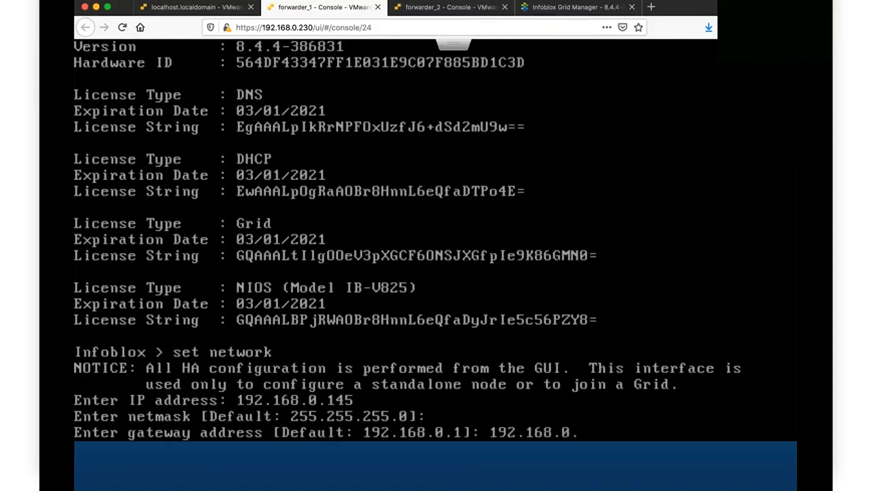
pyautogui.write('20')
pyautogui.press('Return')
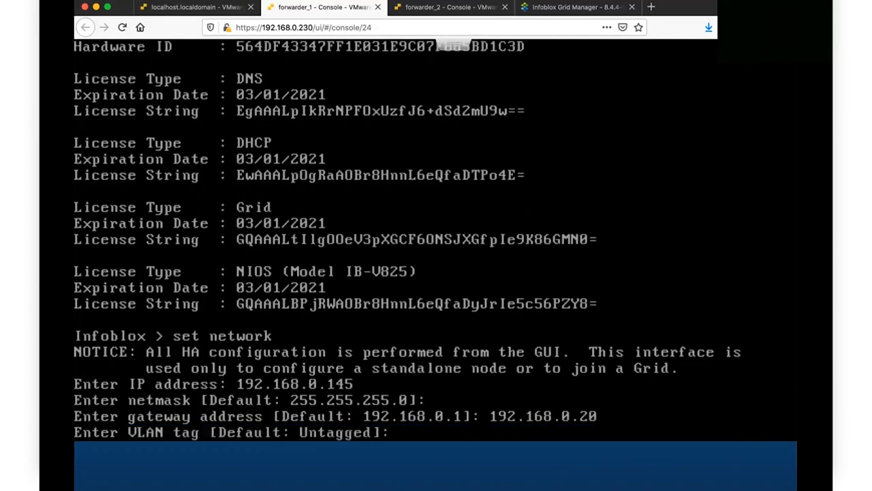
pyautogui.press('Return')
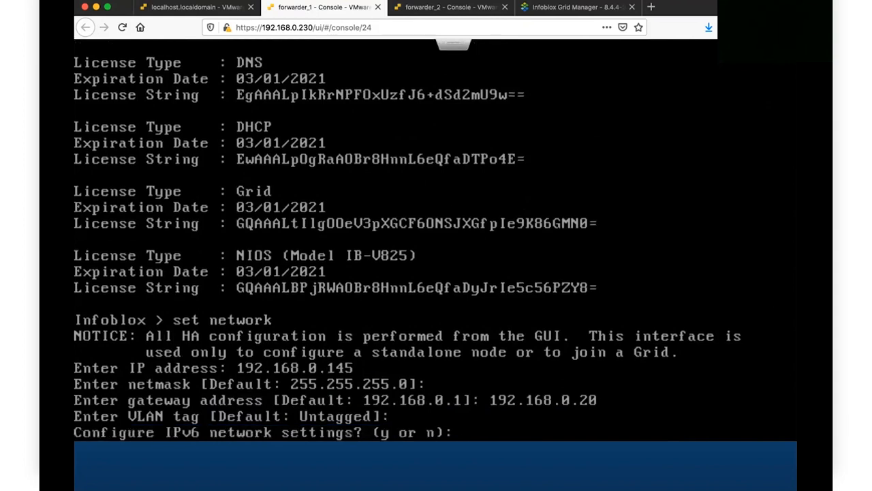
# Step: Decline IPv6 and grid options, then confirm the settings so forwarder_1 restarts
pyautogui.write('n')
pyautogui.press('Return')
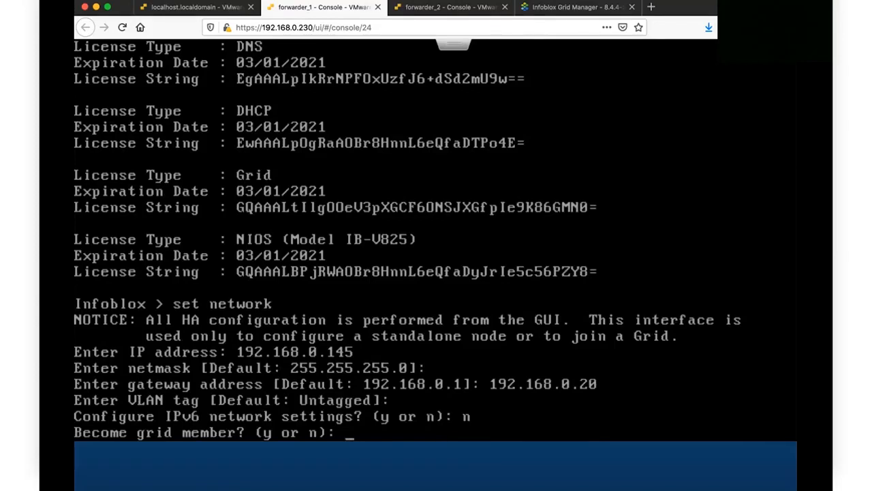
pyautogui.write('n')
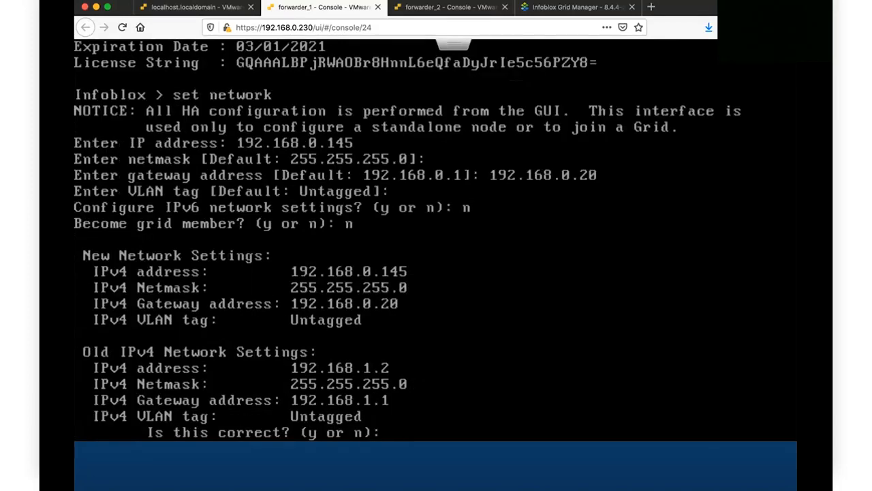
pyautogui.write('y')
pyautogui.press('Return')
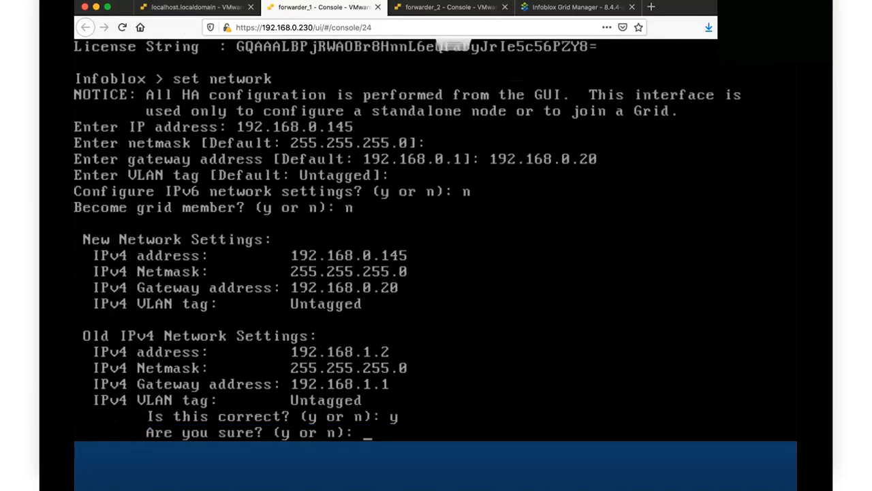
pyautogui.write('y')
pyautogui.press('Return')
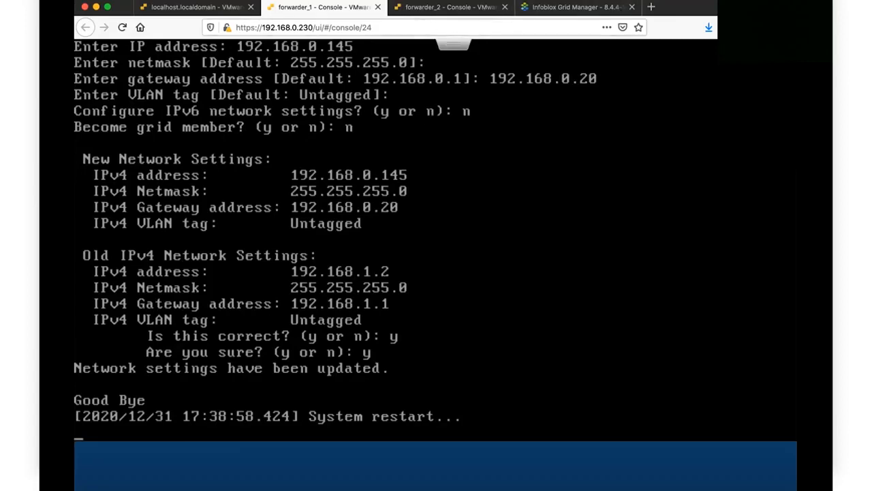
# Step: Log in to forwarder_2's console as admin and check its licenses with show license
pyautogui.click(435, 8)
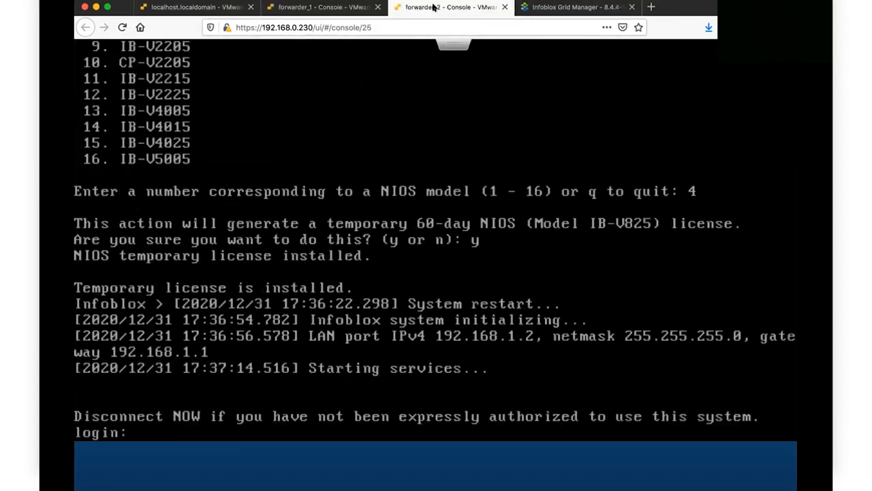
pyautogui.write('admin')
pyautogui.press('Return')
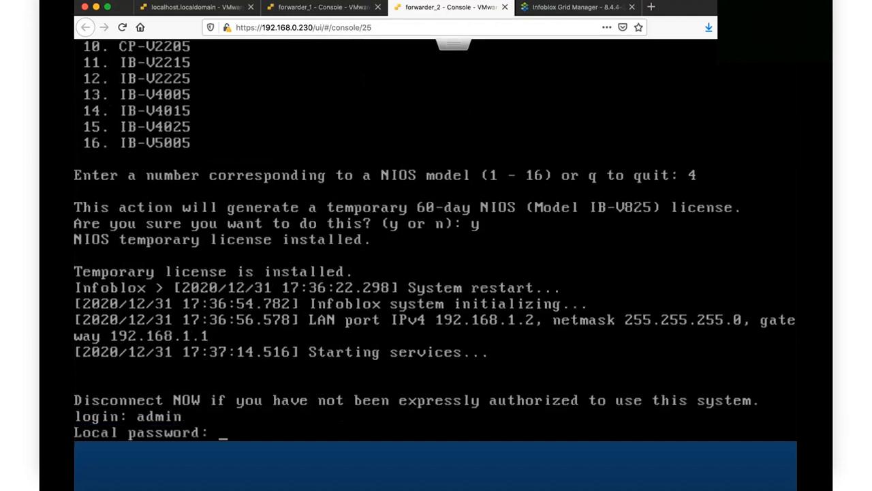
pyautogui.press('Return')
pyautogui.write('se')
pyautogui.press('BackSpace')
pyautogui.write('h')
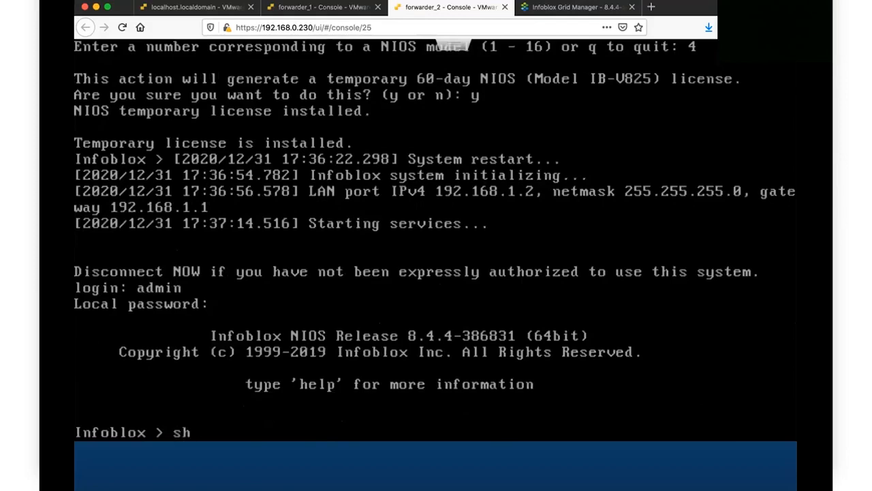
pyautogui.write('ow license')
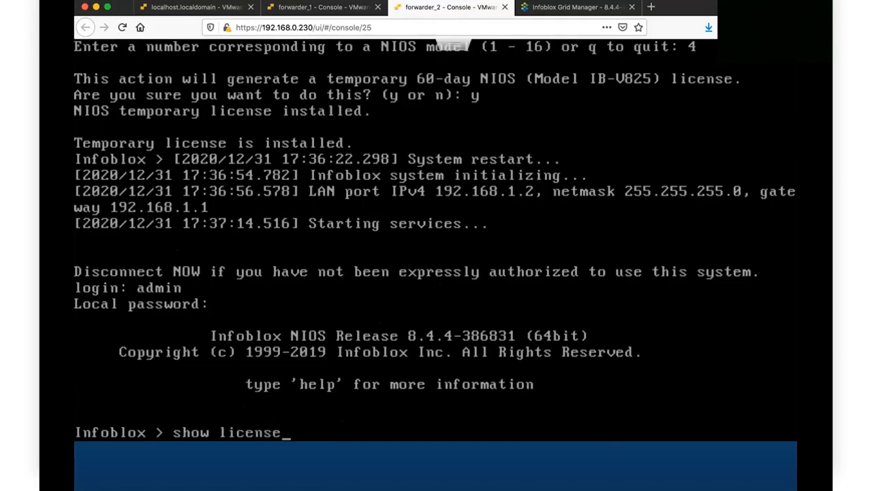
pyautogui.press('Return')
pyautogui.press('Return')
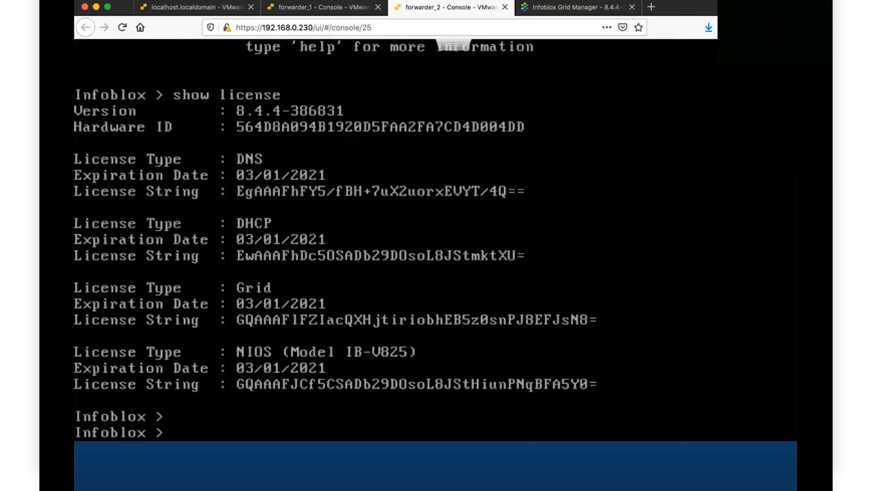
# Step: Run set network with IP 192.168.0.144, default netmask, gateway 192.168.0.20, untagged VLAN
pyautogui.write('set network')
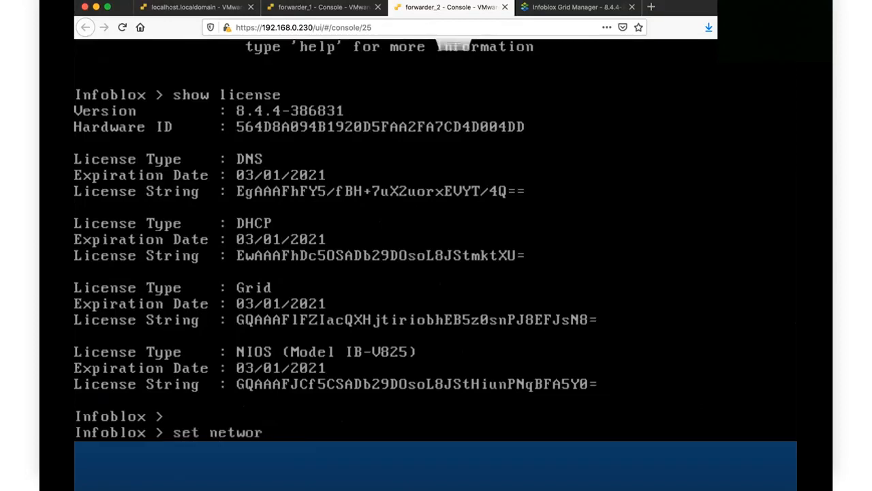
pyautogui.press('Return')
pyautogui.write('192')
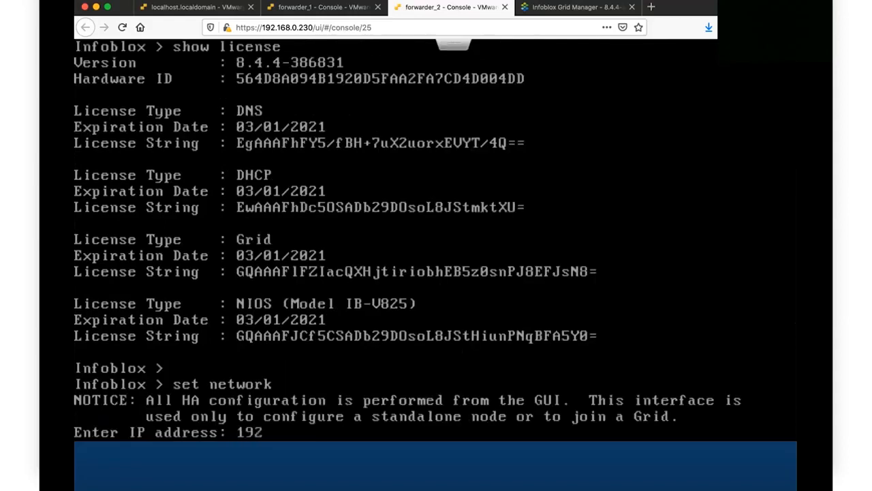
pyautogui.write('.168.0.144')
pyautogui.press('Return')
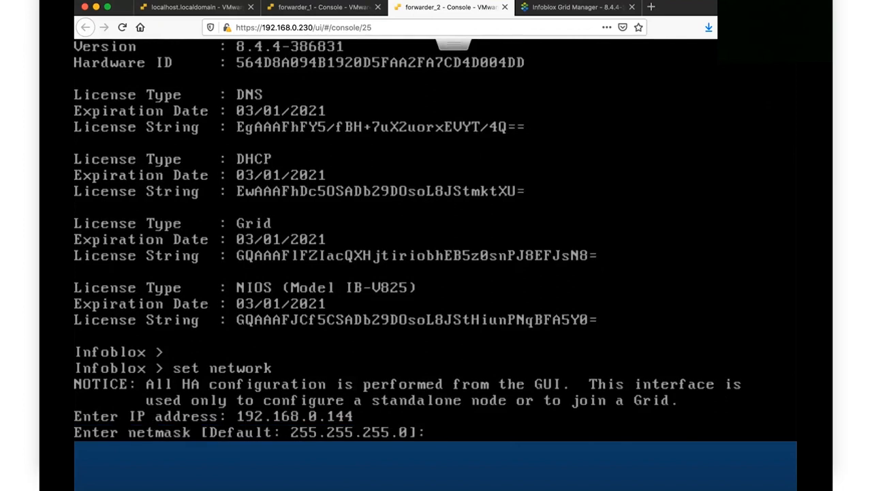
pyautogui.press('Return')
pyautogui.write('192.168')
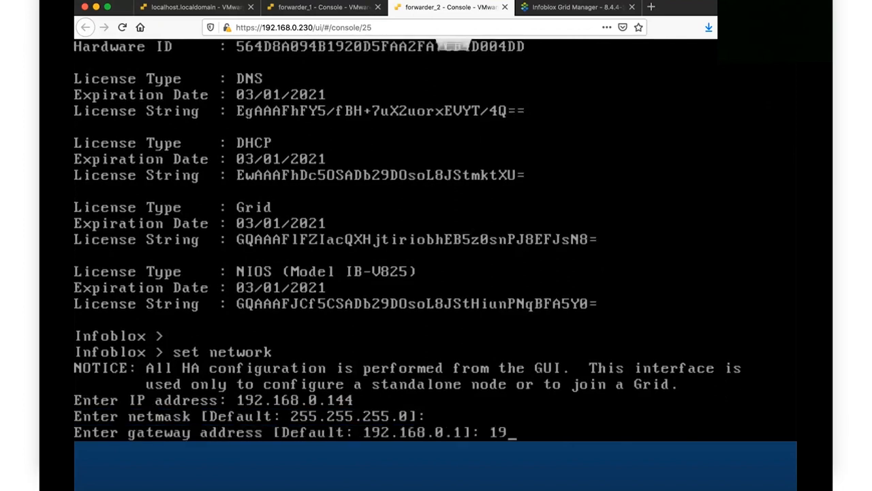
pyautogui.write('.0.20')
pyautogui.press('Return')
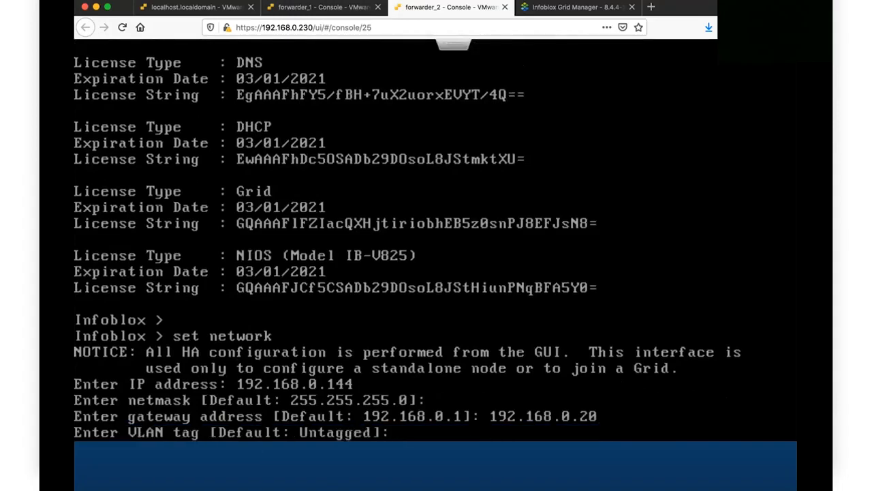
pyautogui.press('Return')
# Step: Decline IPv6 and grid joining, then confirm and apply the new network settings
pyautogui.write('n')
pyautogui.press('Return')
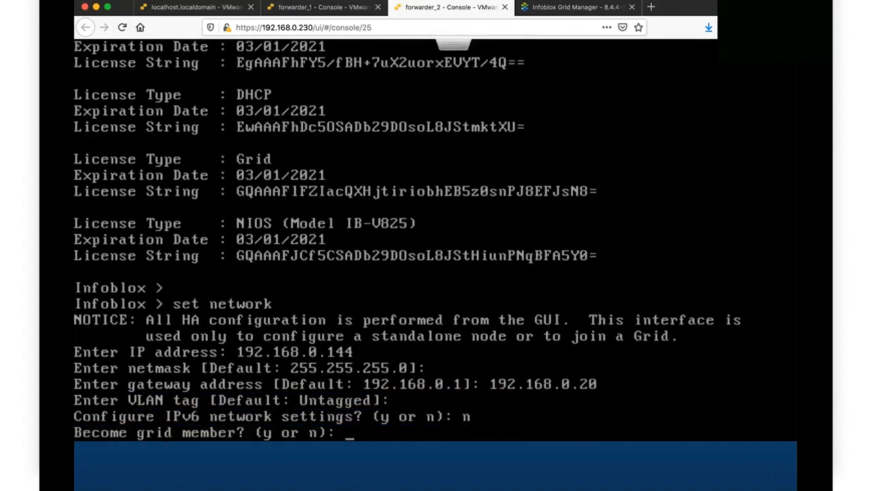
pyautogui.write('n')
pyautogui.press('Return')
pyautogui.write('y')
pyautogui.press('Return')
pyautogui.write('y')
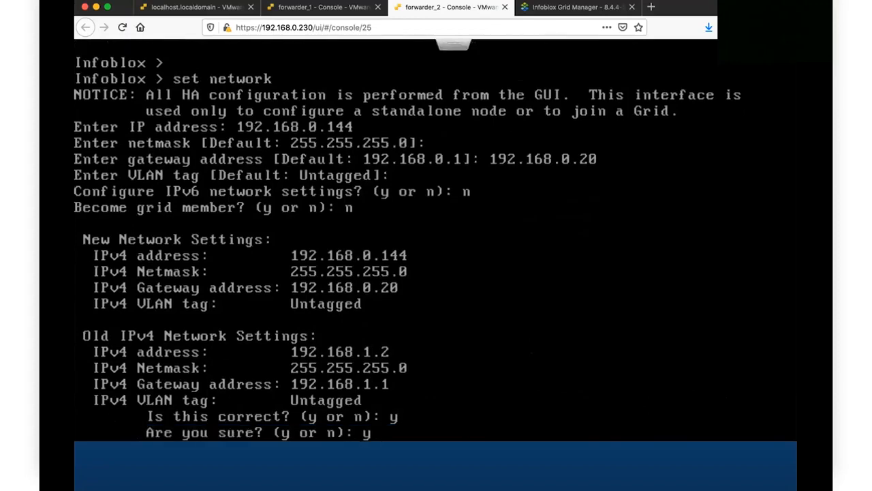
pyautogui.press('Return')
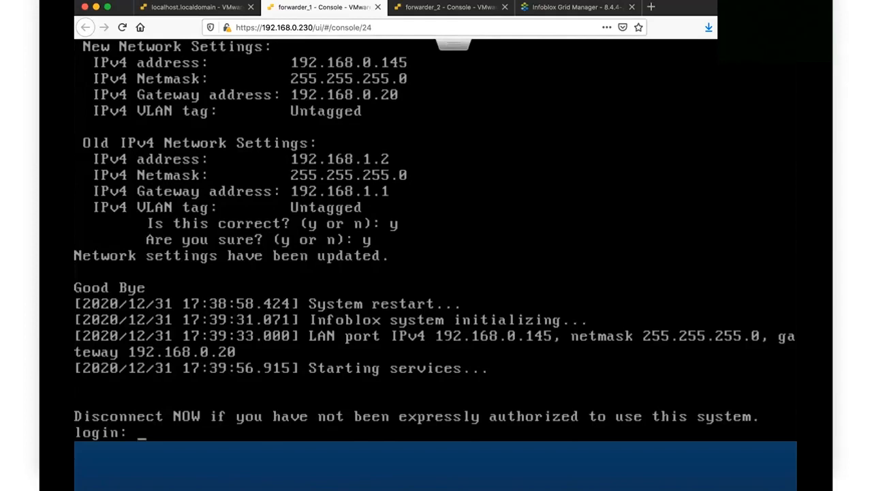
# Step: Log in to forwarder_1's console as admin and ping the grid master 192.168.0.201
pyautogui.write('admin')
pyautogui.press('Return')
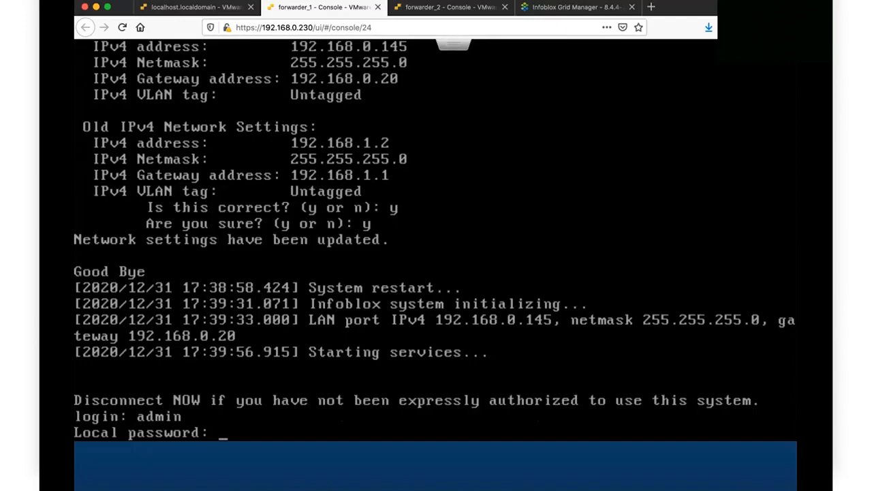
pyautogui.press('Return')
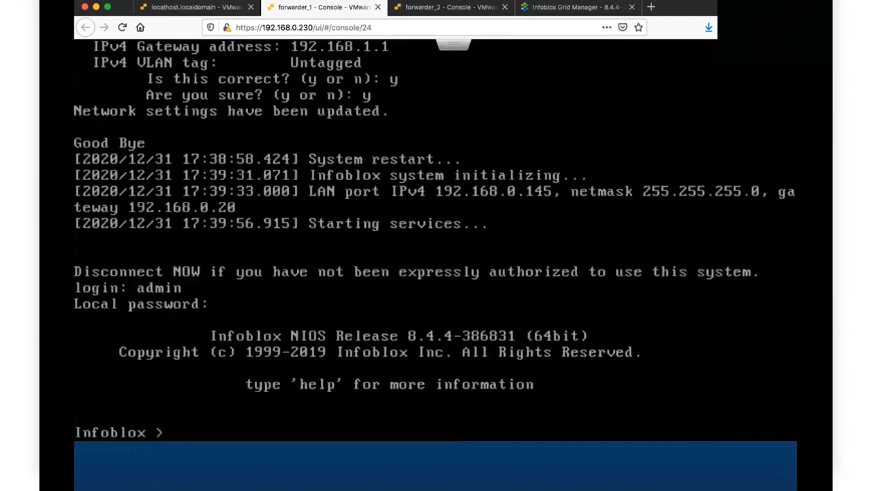
pyautogui.write('ping 192.1')
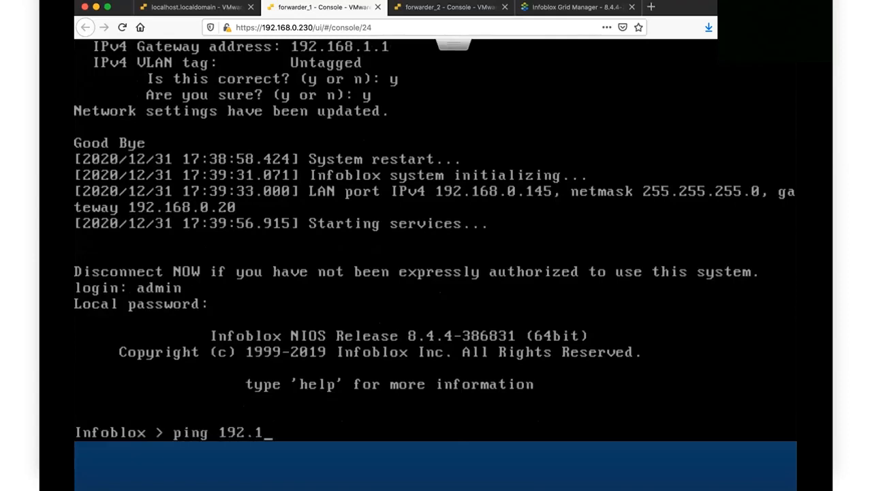
pyautogui.write('68.0.201')
pyautogui.press('Return')
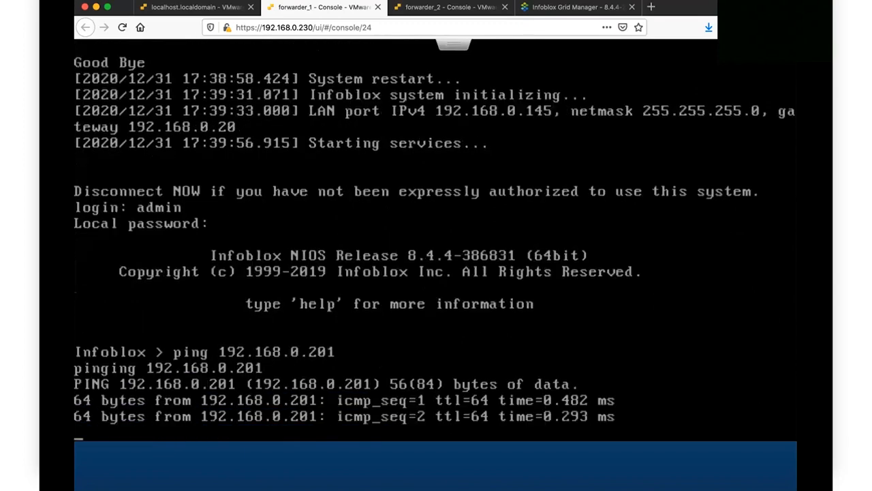
pyautogui.hotkey('ctrl', 'c')
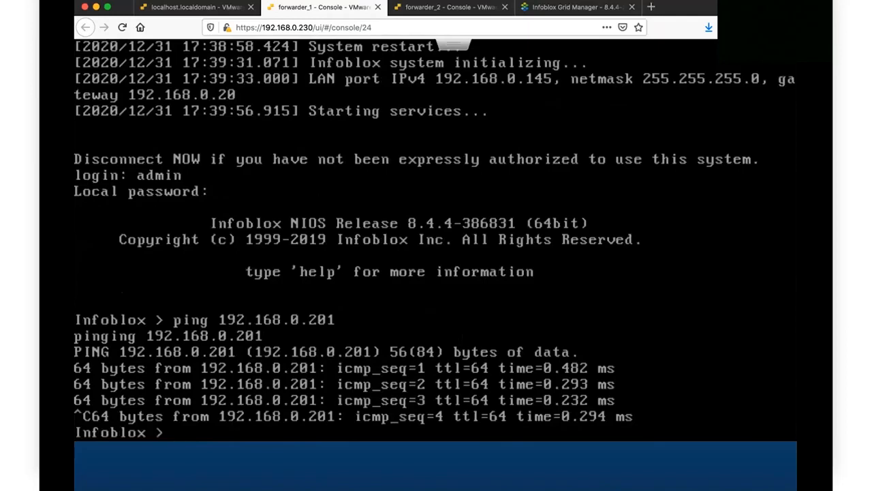
# Step: Run set membership with master VIP 192.168.0.201, default grid name, the shared secret, and confirm twice
pyautogui.write('set membership')
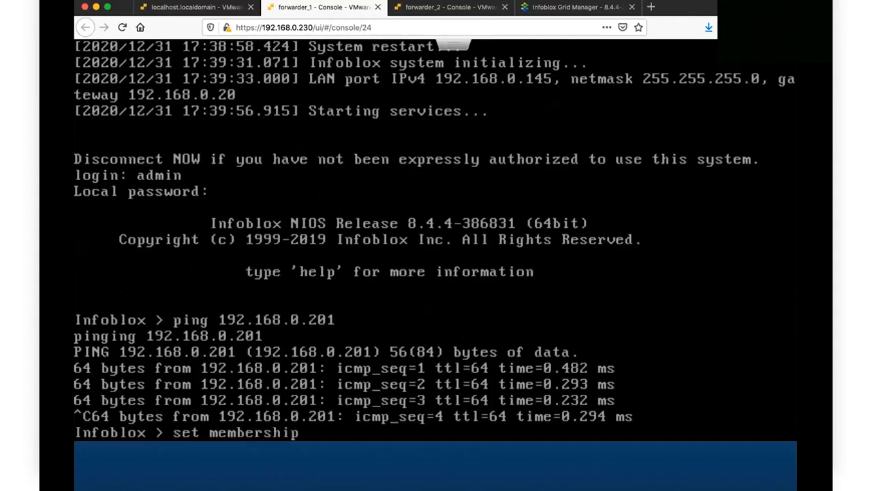
pyautogui.press('Return')
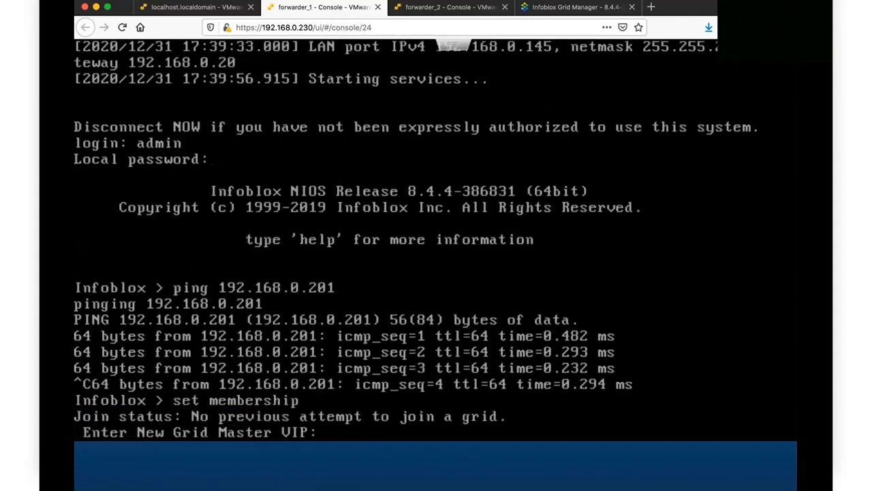
pyautogui.write('192.168.0')
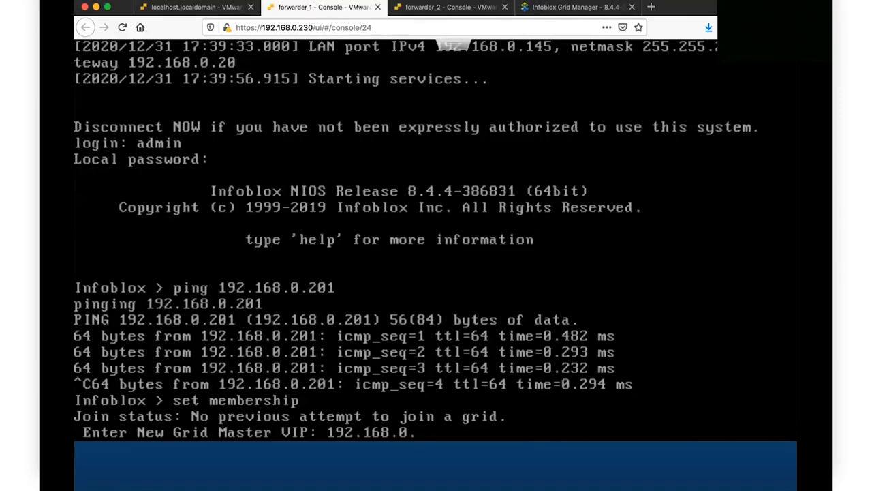
pyautogui.write('.201')
pyautogui.press('Return')
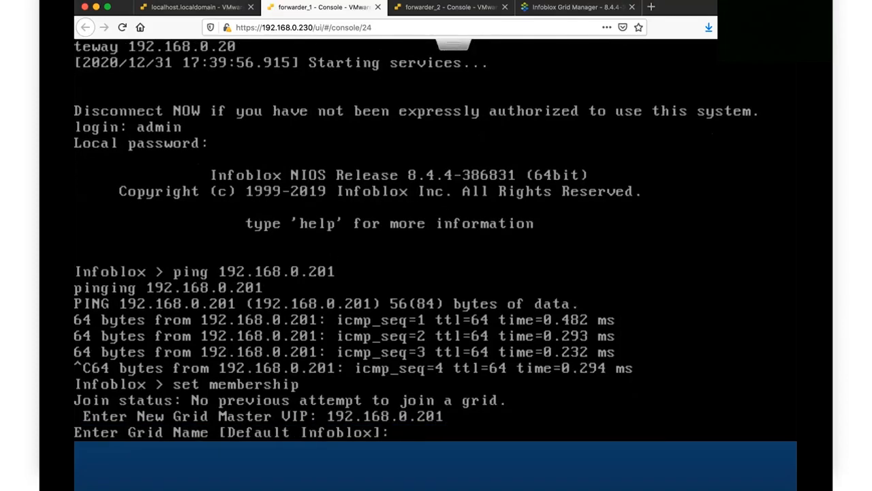
pyautogui.press('Return')
pyautogui.write('1234')
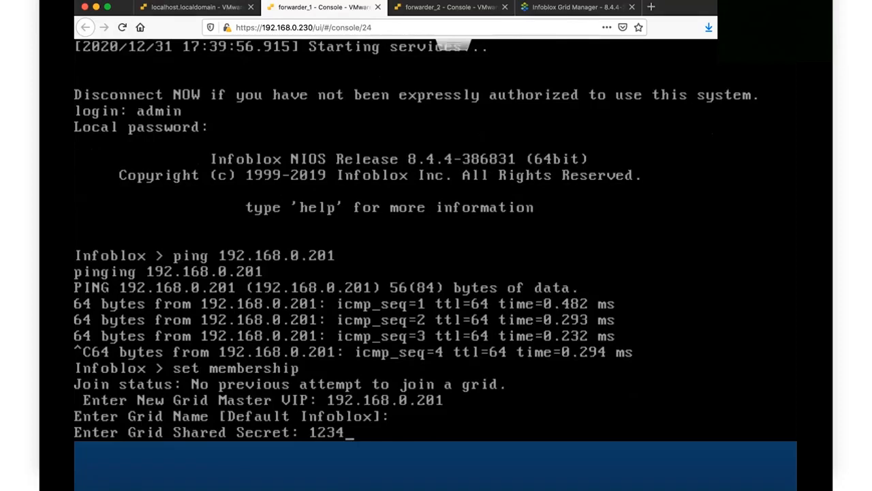
pyautogui.press('Return')
pyautogui.write('y')
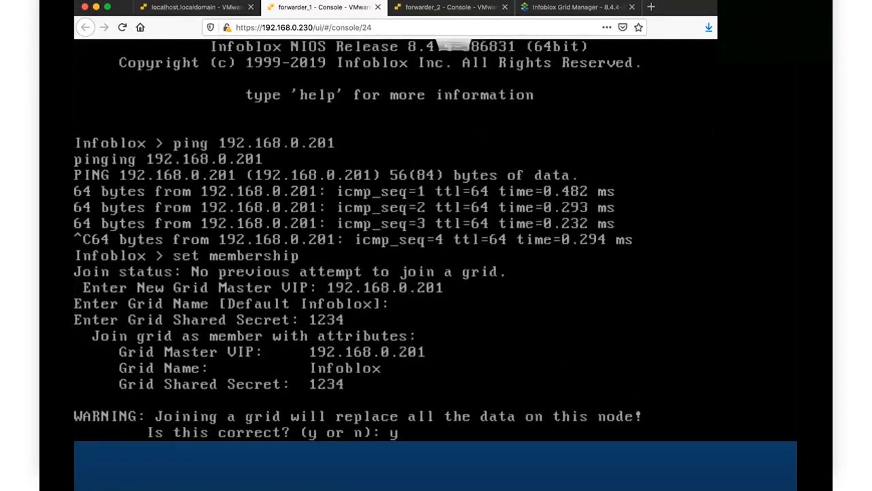
pyautogui.press('Return')
pyautogui.write('y')
pyautogui.press('Return')
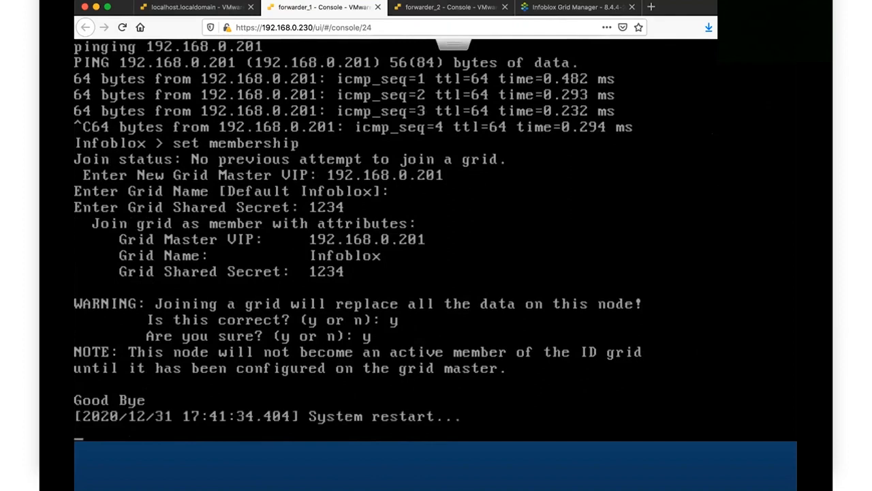
# Step: Log in to forwarder_2's console as admin and ping the grid master 192.168.0.201
pyautogui.click(413, 9)
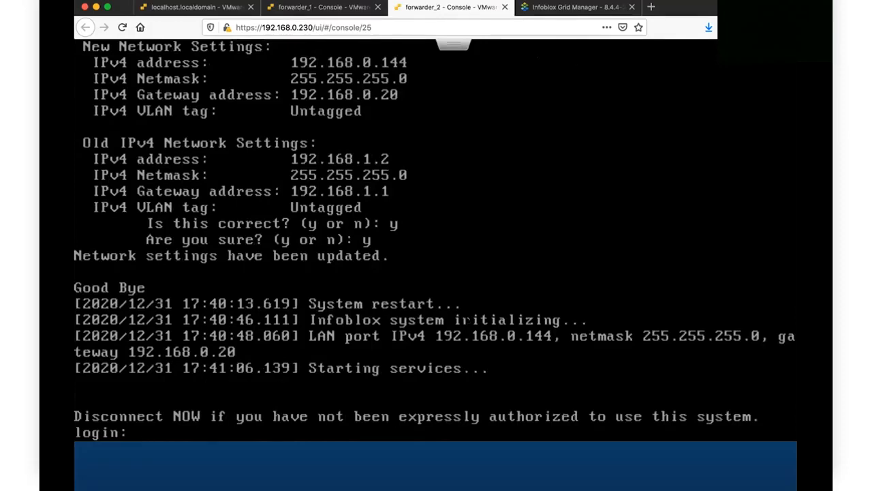
pyautogui.write('admin')
pyautogui.press('Return')
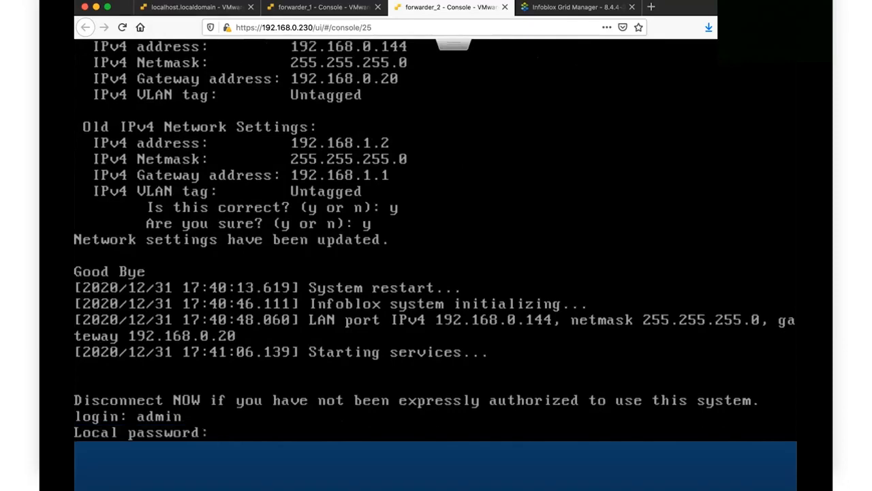
pyautogui.press('Return')
pyautogui.write('ping `192')
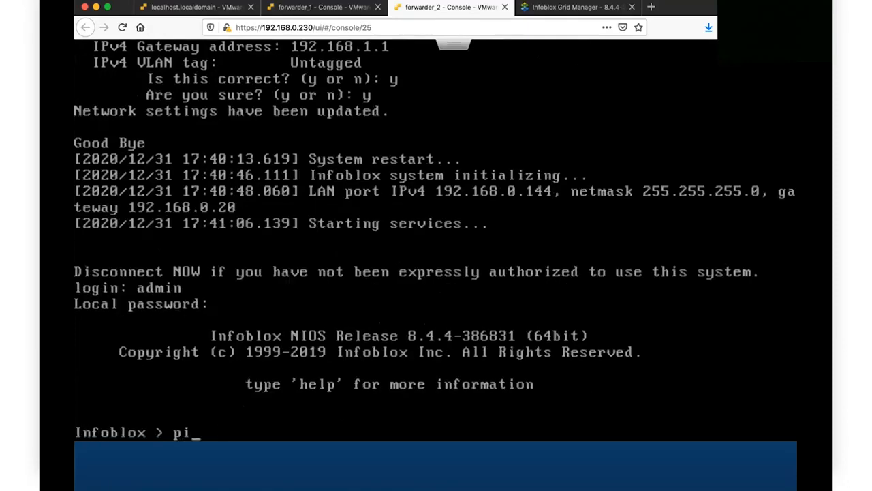
pyautogui.press('BackSpace')
pyautogui.press('BackSpace')
pyautogui.press('BackSpace')
pyautogui.press('BackSpace')
pyautogui.write('192.168.0.2901')
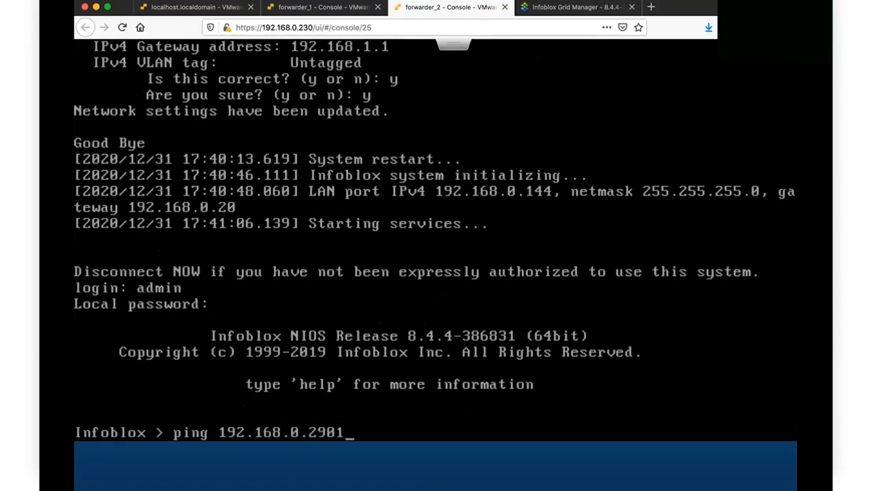
pyautogui.press('BackSpace')
pyautogui.press('BackSpace')
pyautogui.press('BackSpace')
pyautogui.write('01')
pyautogui.press('Return')
pyautogui.hotkey('ctrl', 'c')
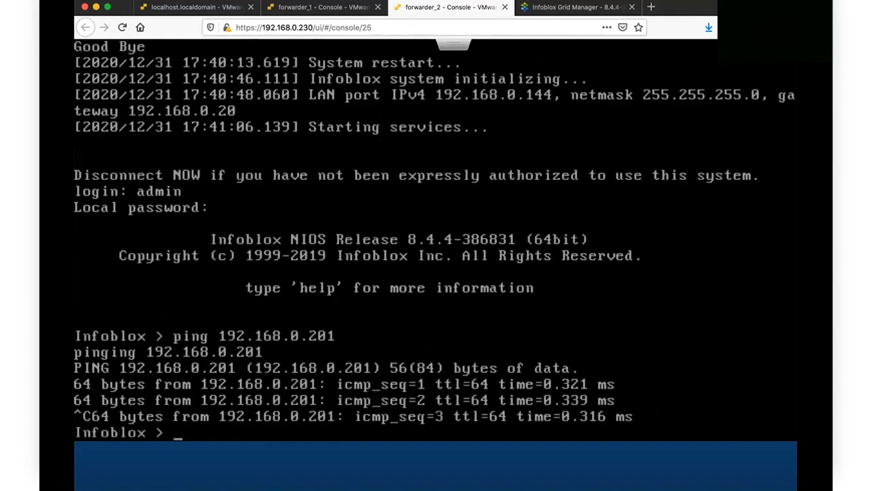
# Step: Run set membership with VIP 192.168.0.201, default grid name Infoblox, the shared secret, confirming twice
pyautogui.press('Up')
pyautogui.press('BackSpace')
pyautogui.press('BackSpace')
pyautogui.press('BackSpace')
pyautogui.press('BackSpace')
pyautogui.press('BackSpace')
pyautogui.press('BackSpace')
pyautogui.press('BackSpace')
pyautogui.press('BackSpace')
pyautogui.press('BackSpace')
pyautogui.press('BackSpace')
pyautogui.press('BackSpace')
pyautogui.press('BackSpace')
pyautogui.press('BackSpace')
pyautogui.press('BackSpace')
pyautogui.press('BackSpace')
pyautogui.press('BackSpace')
pyautogui.press('BackSpace')
pyautogui.press('BackSpace')
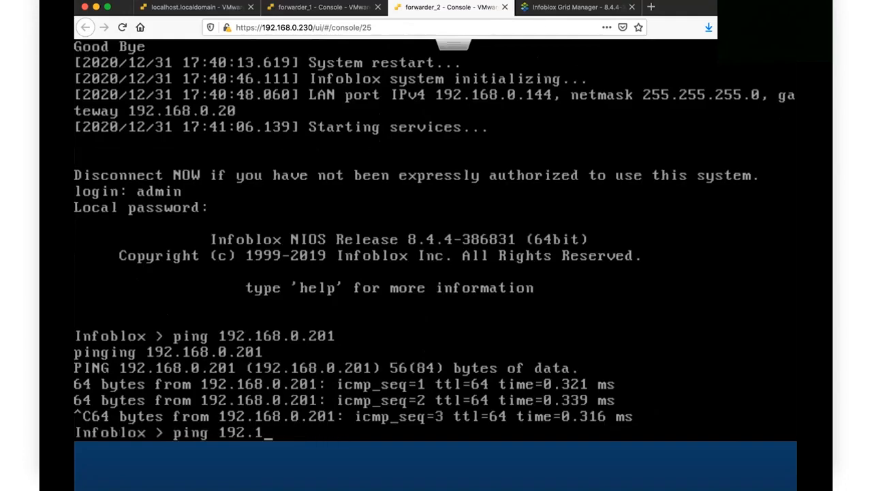
pyautogui.write('set')
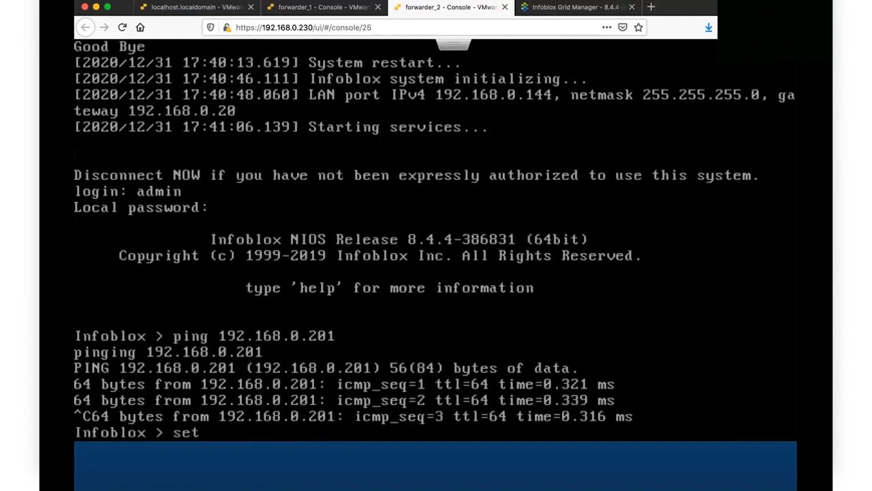
pyautogui.write(' membership')
pyautogui.press('Return')
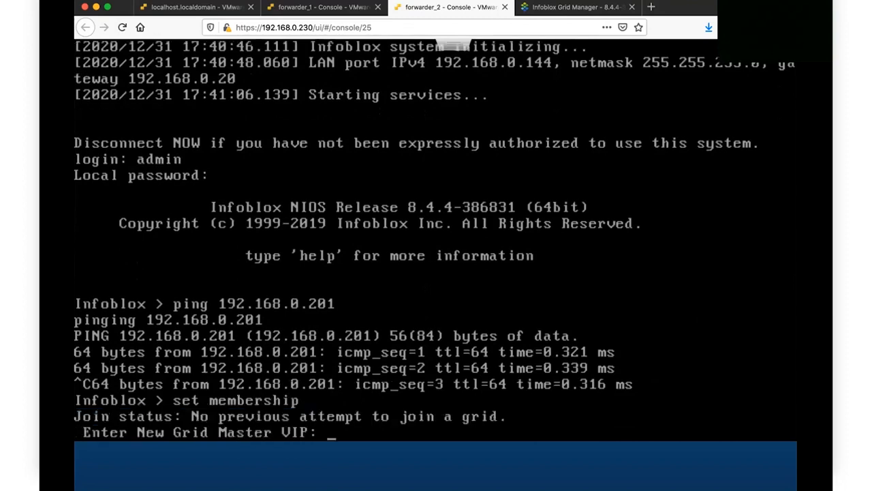
pyautogui.write('192.168.0.201')
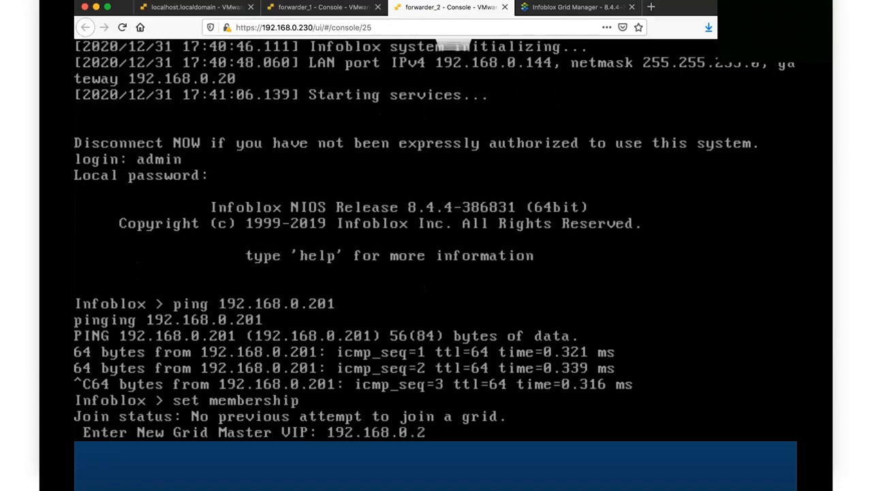
pyautogui.press('Return')
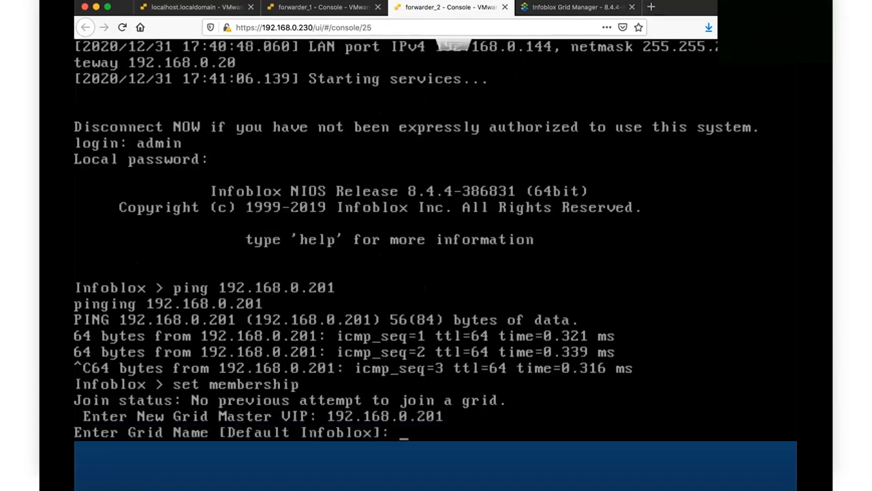
pyautogui.press('Return')
pyautogui.write('1234')
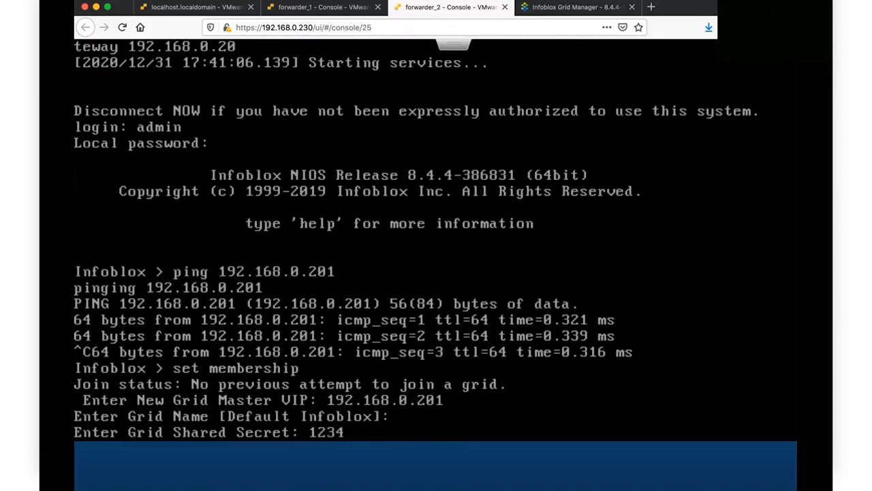
pyautogui.press('Return')
pyautogui.write('y')
pyautogui.press('Return')
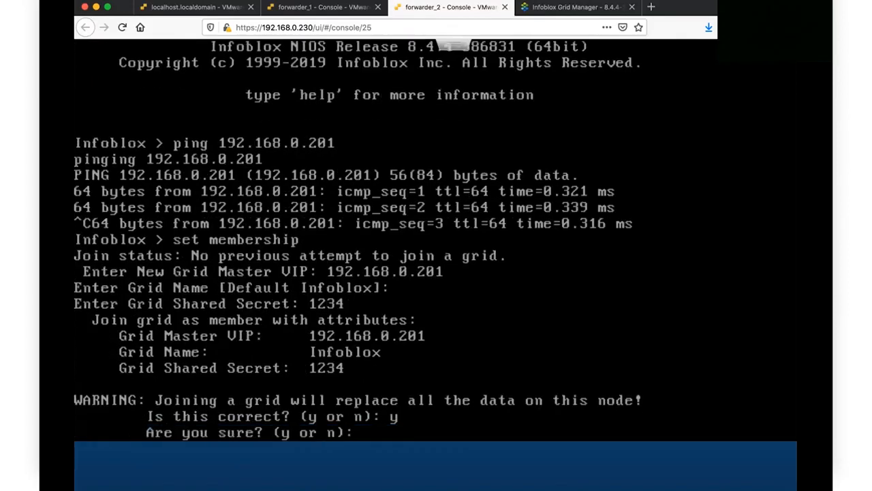
pyautogui.write('y')
pyautogui.press('Return')
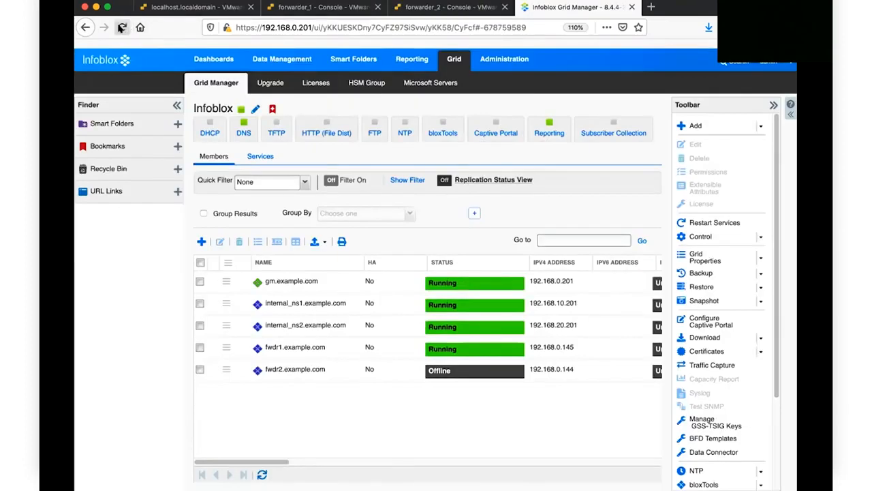
# Step: Refresh the Grid Manager members list to see fwdr1 and fwdr2 Running alongside the others
pyautogui.click(121, 28)
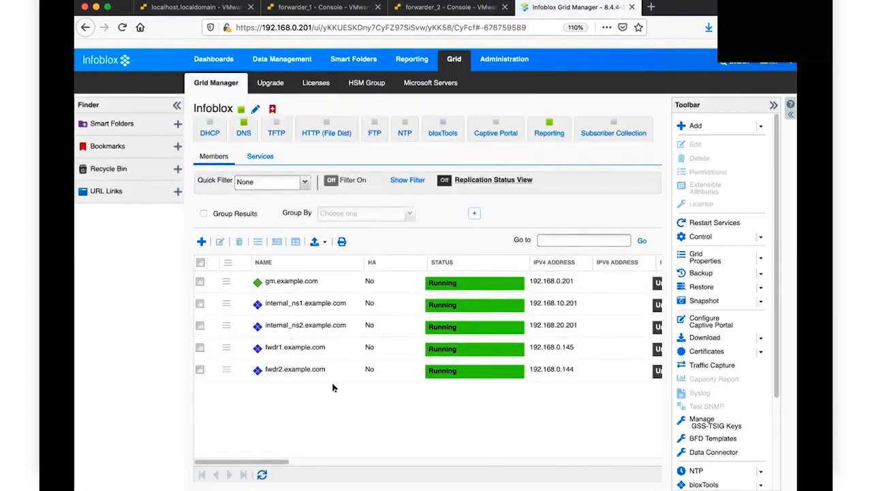
pyautogui.moveTo(261, 461); pyautogui.dragTo(361, 463)
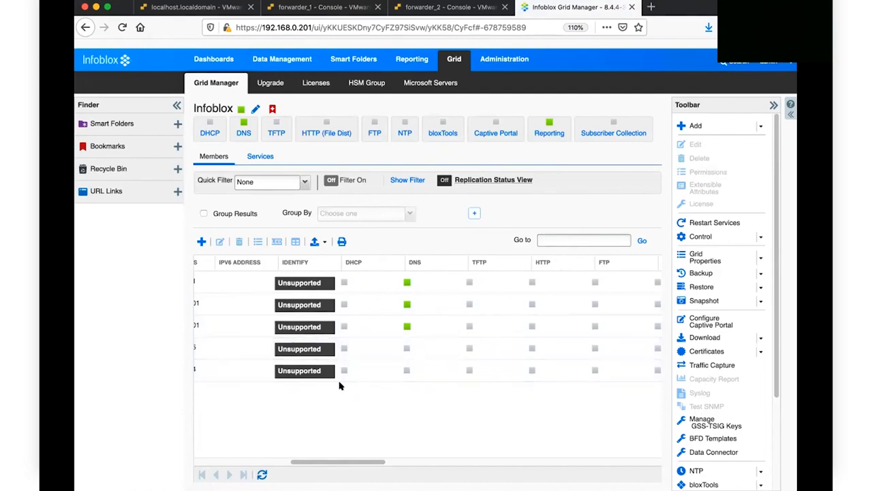
pyautogui.moveTo(346, 460); pyautogui.dragTo(235, 463)
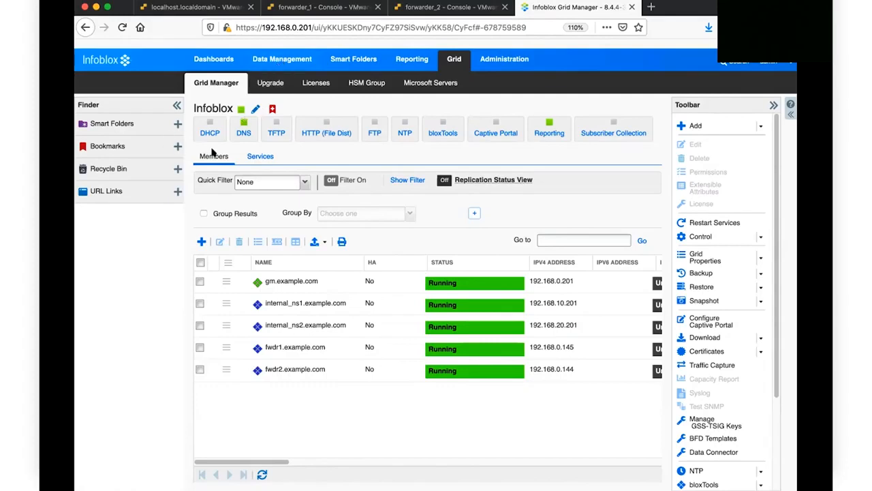
# Step: Start the DNS service on fwdr1 and fwdr2, then open the DNS Members/Servers list
pyautogui.click(259, 157)
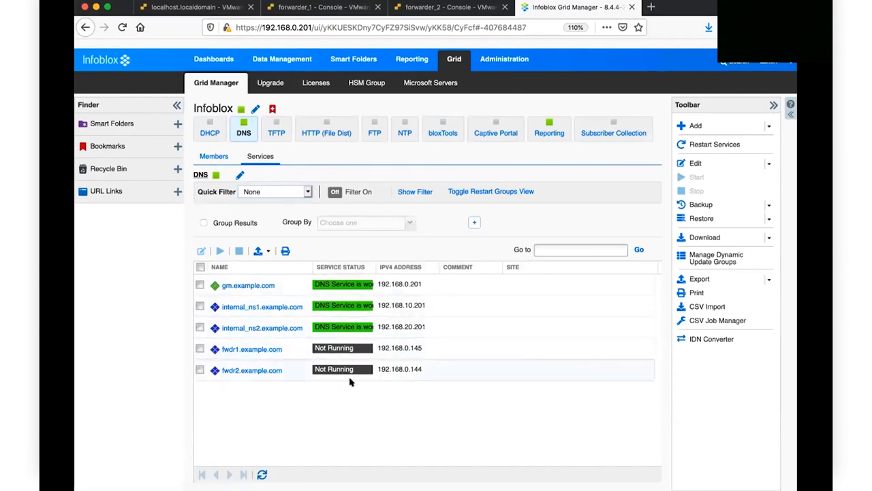
pyautogui.click(200, 348)
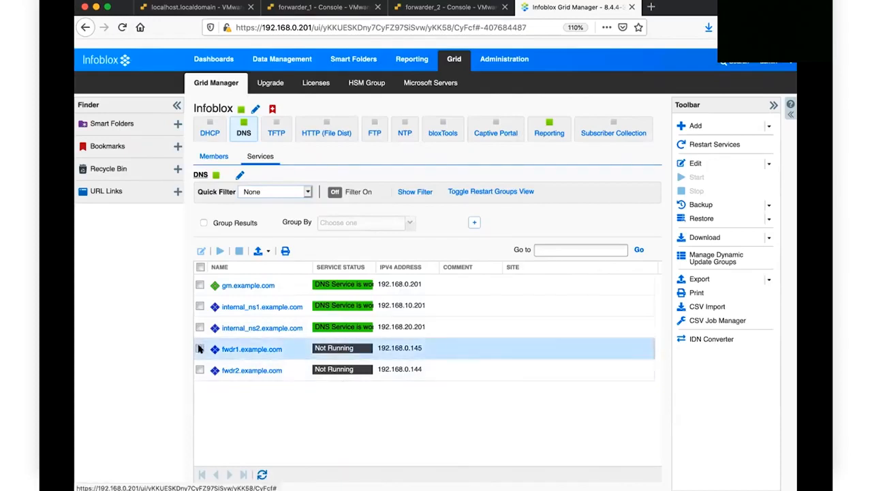
pyautogui.click(199, 369)
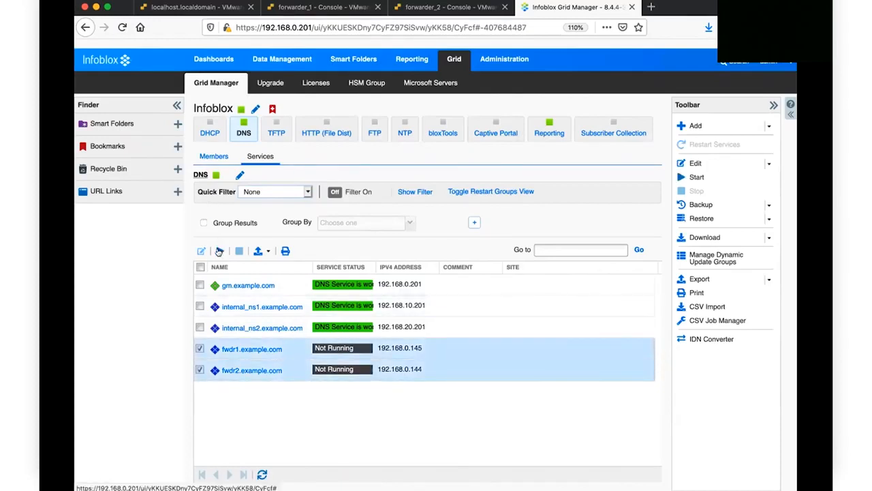
pyautogui.click(219, 251)
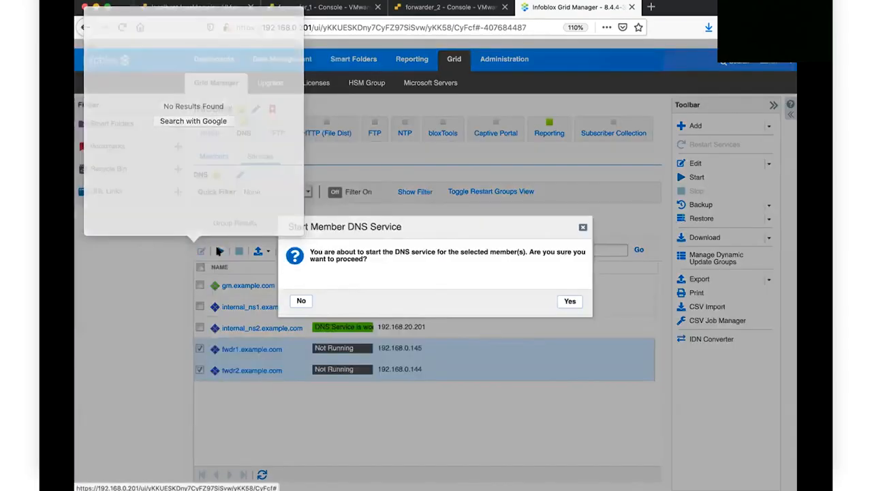
pyautogui.click(570, 301)
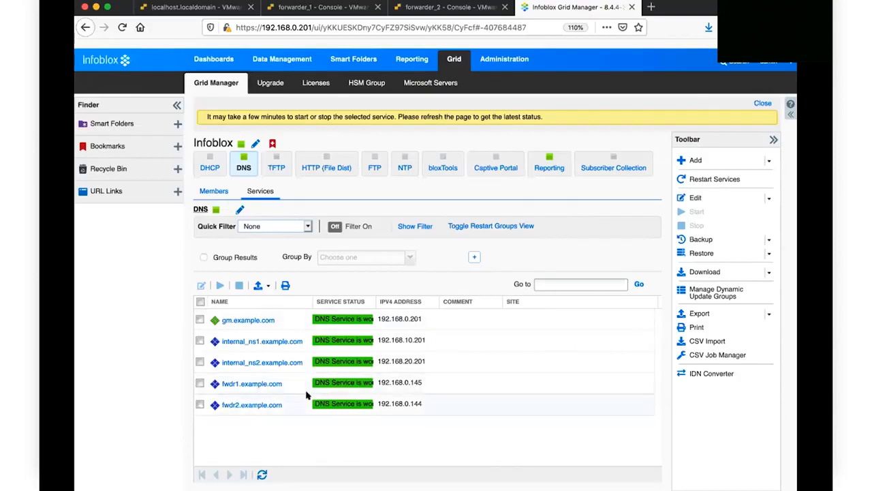
pyautogui.click(282, 60)
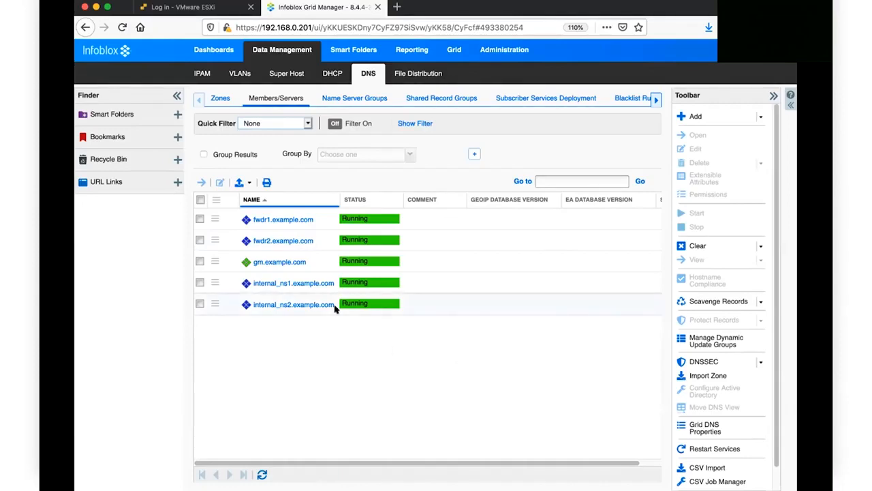
pyautogui.click(213, 217)
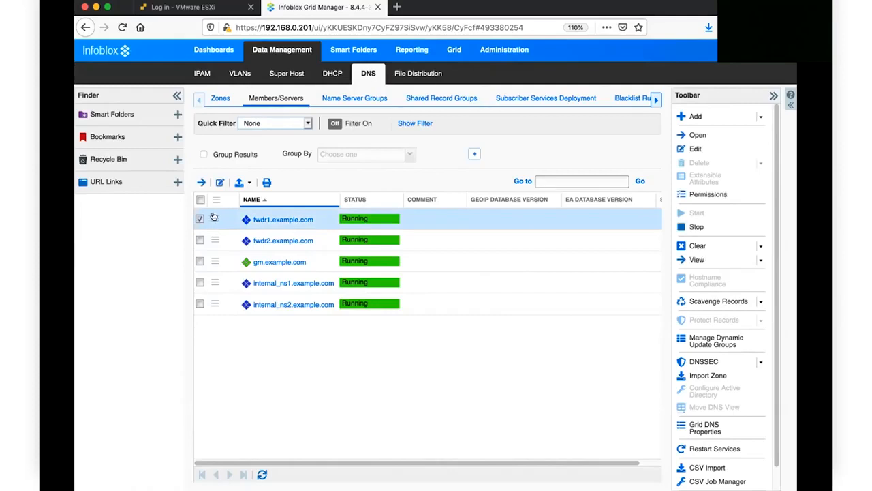
pyautogui.click(219, 182)
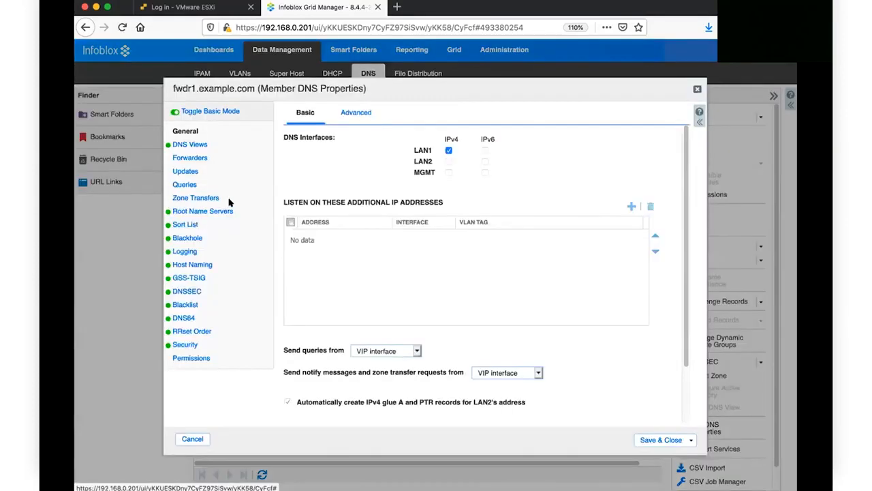
pyautogui.click(185, 185)
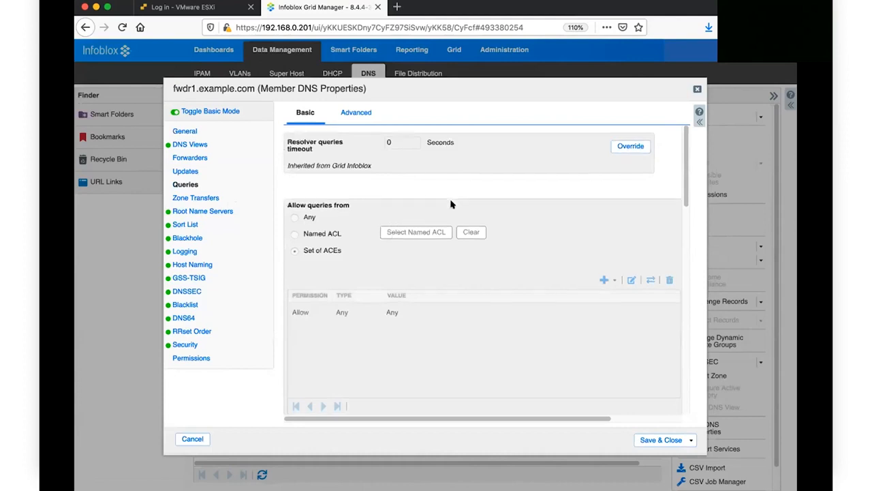
pyautogui.scroll(-3, 375, 279)
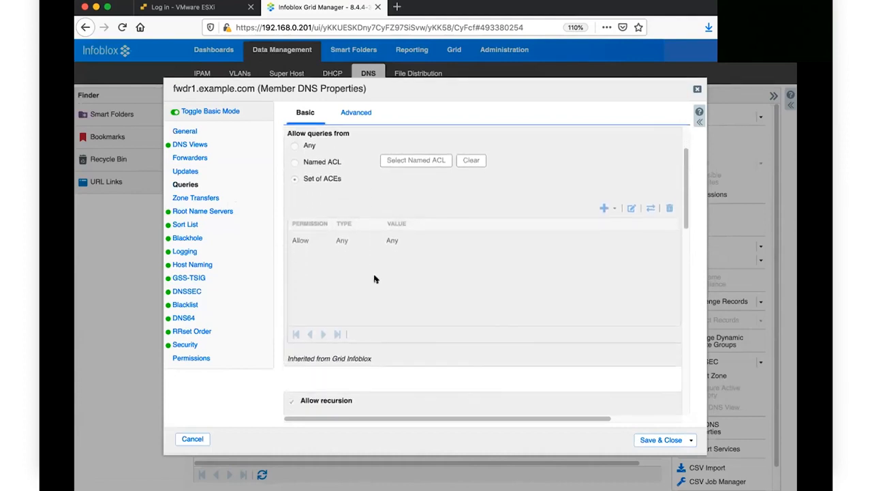
pyautogui.scroll(1, 374, 278)
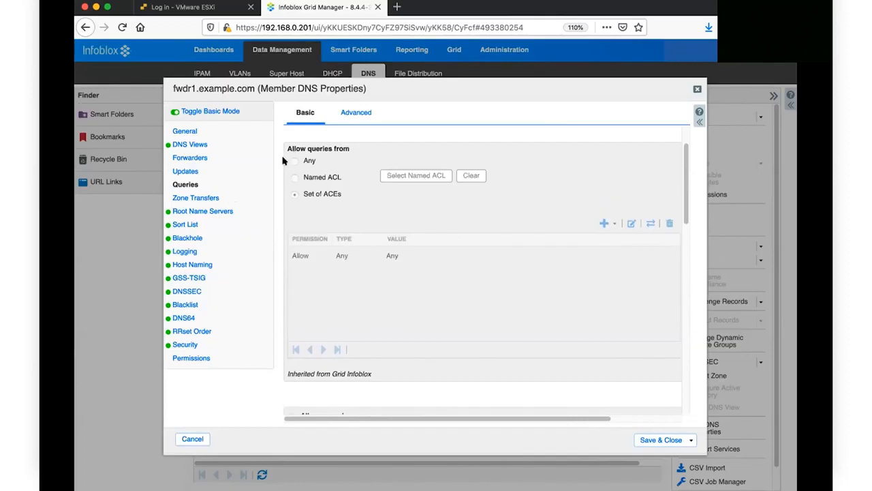
pyautogui.scroll(-1, 332, 216)
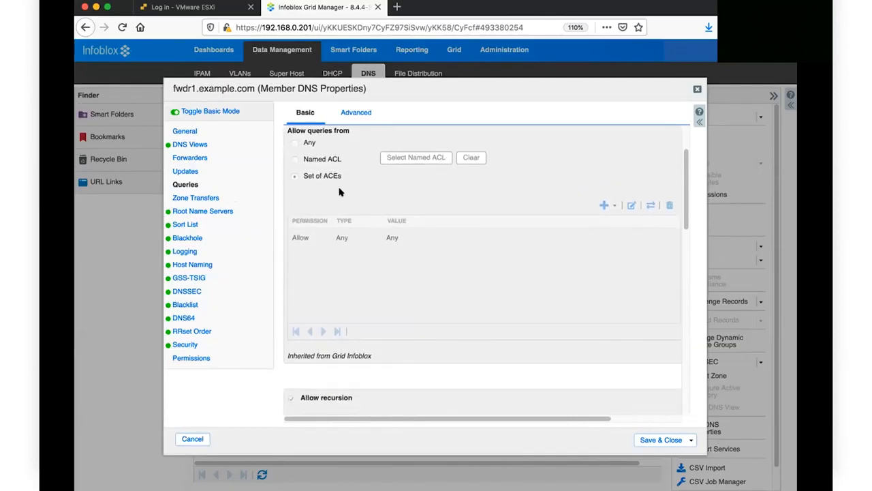
pyautogui.scroll(-3, 340, 190)
pyautogui.scroll(-5, 340, 192)
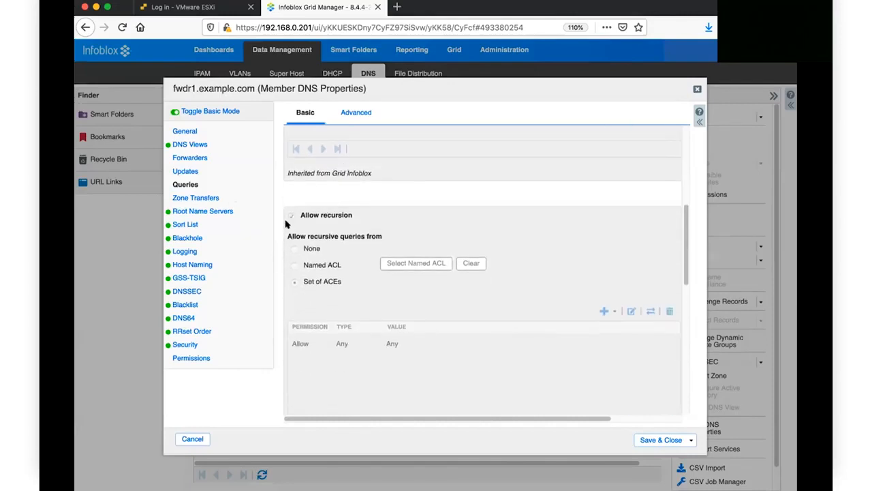
pyautogui.scroll(10, 340, 314)
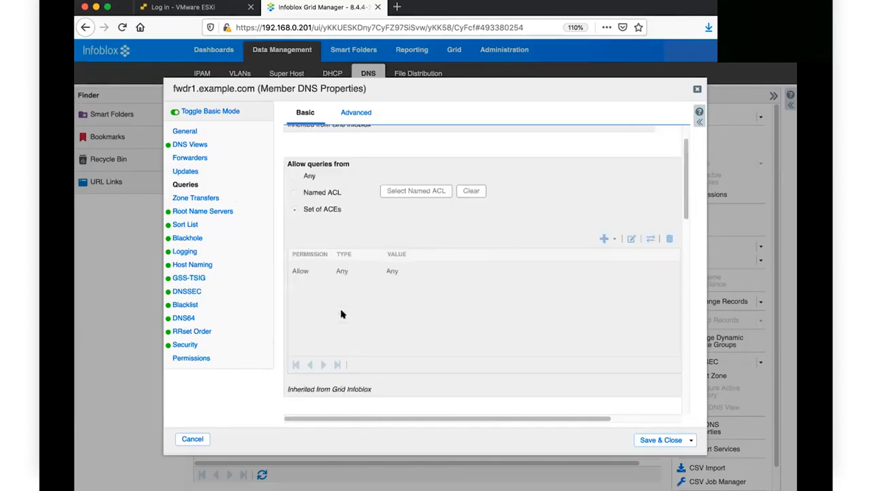
pyautogui.scroll(-1, 441, 271)
pyautogui.scroll(-8, 450, 306)
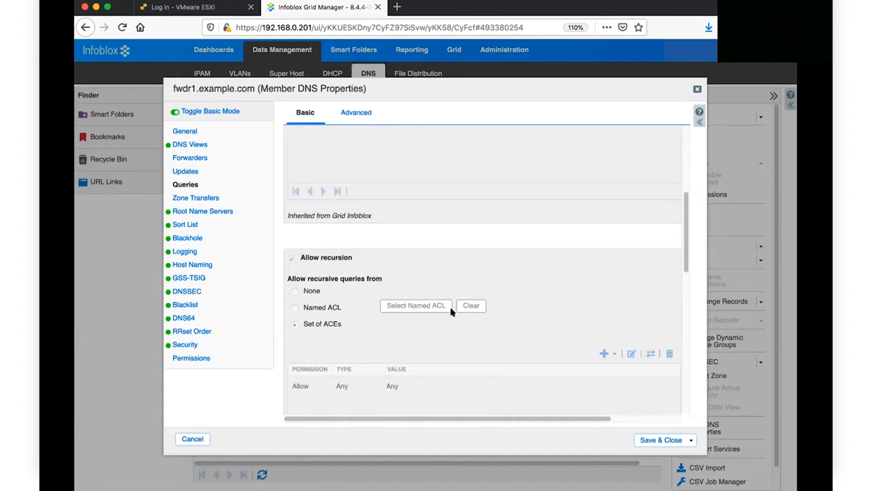
pyautogui.scroll(8, 408, 292)
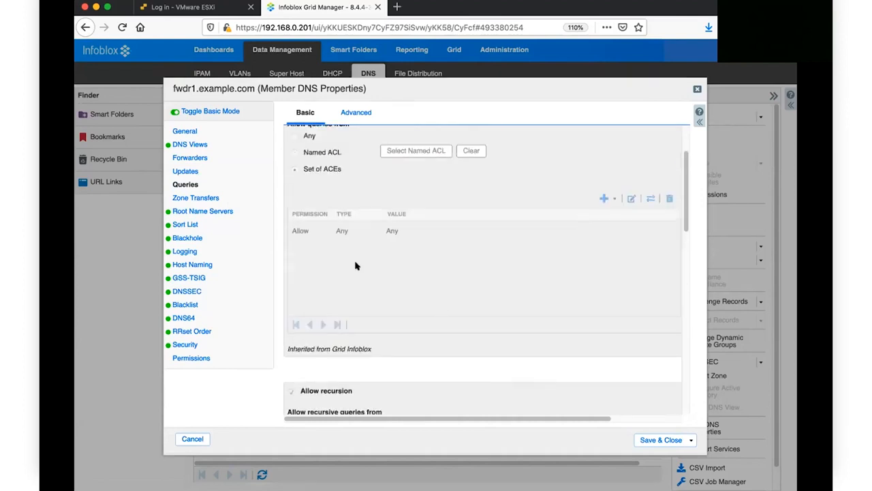
pyautogui.scroll(-7, 353, 246)
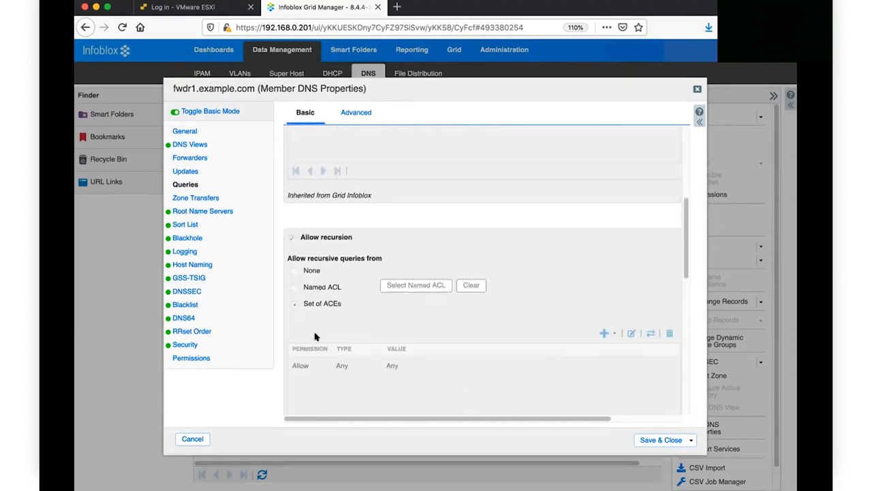
pyautogui.scroll(7, 516, 239)
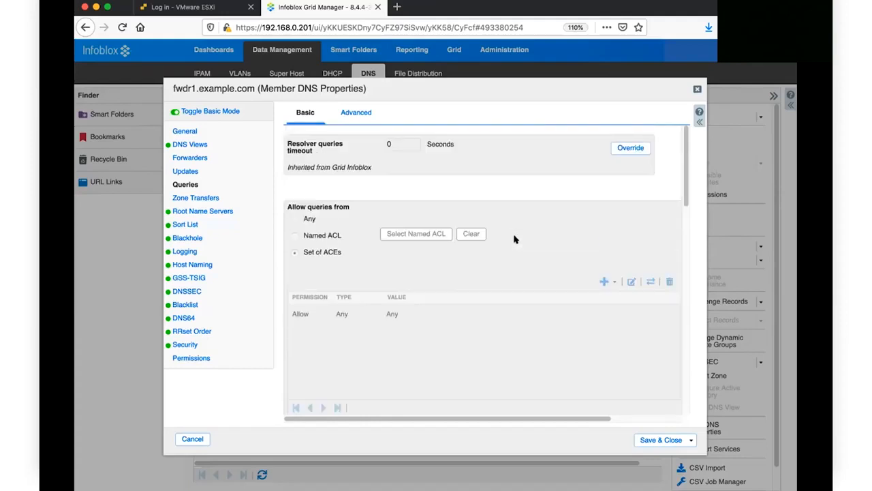
pyautogui.scroll(-9, 523, 259)
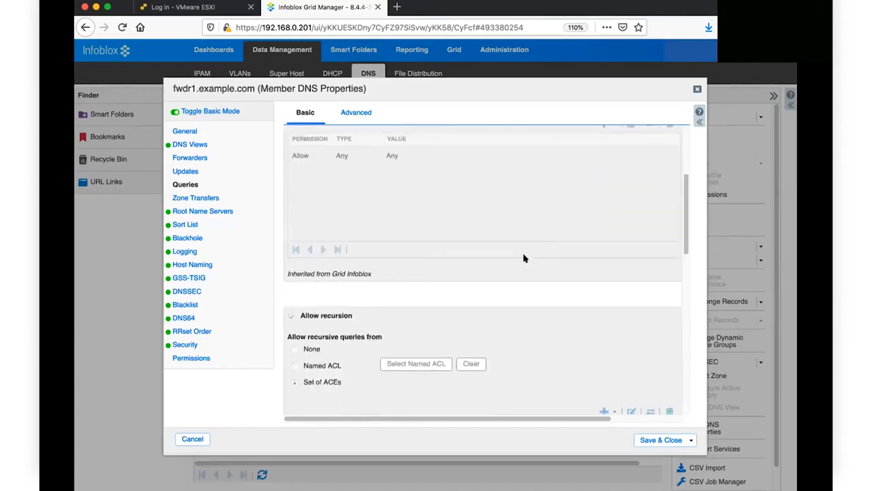
pyautogui.scroll(-1, 401, 354)
pyautogui.scroll(-1, 401, 353)
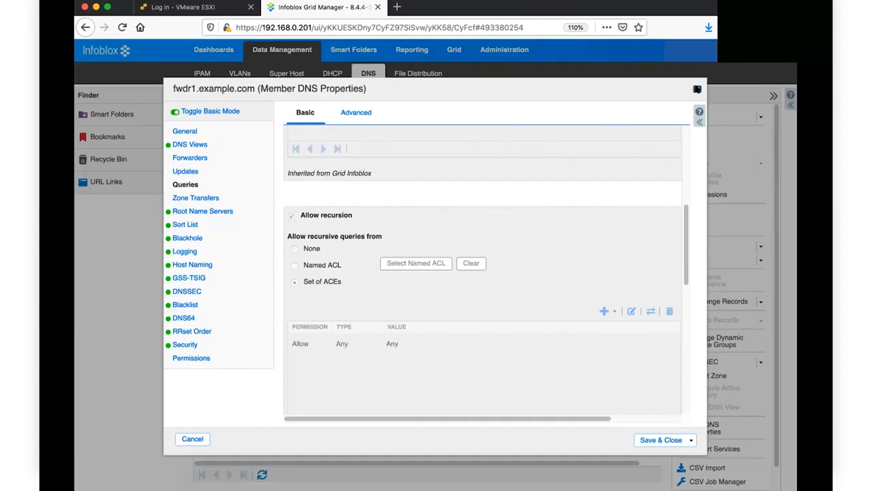
pyautogui.click(697, 89)
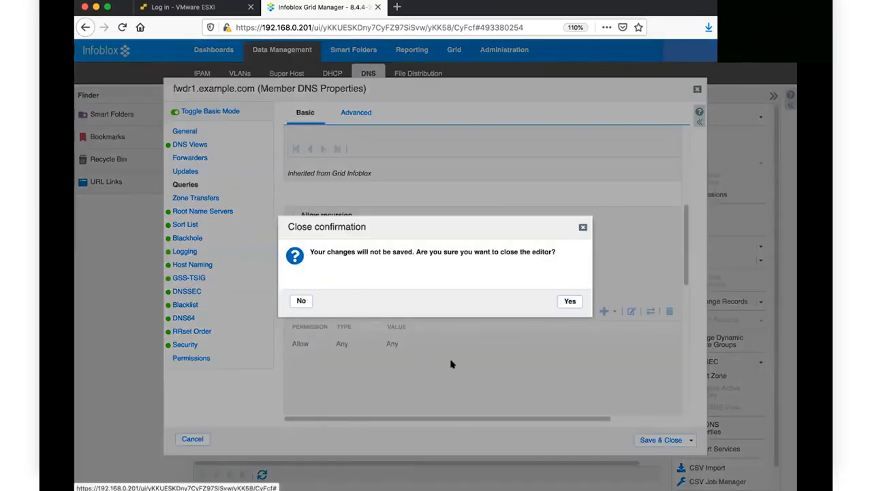
pyautogui.click(570, 301)
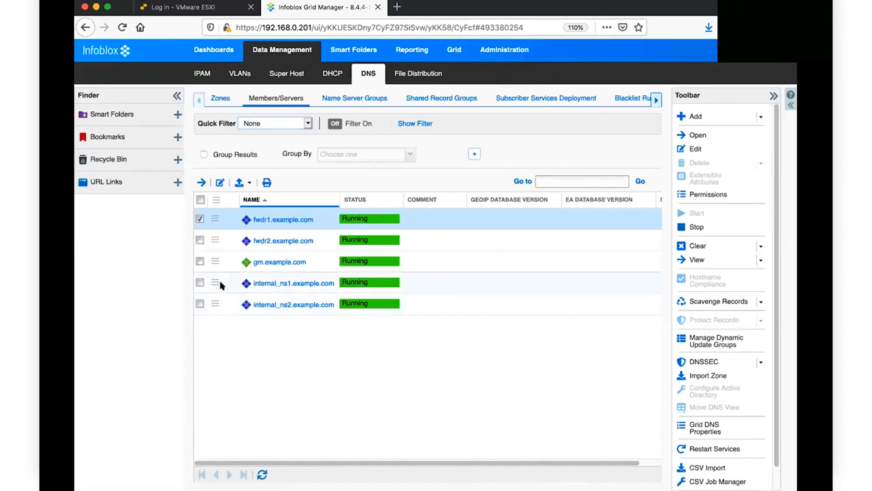
pyautogui.click(489, 52)
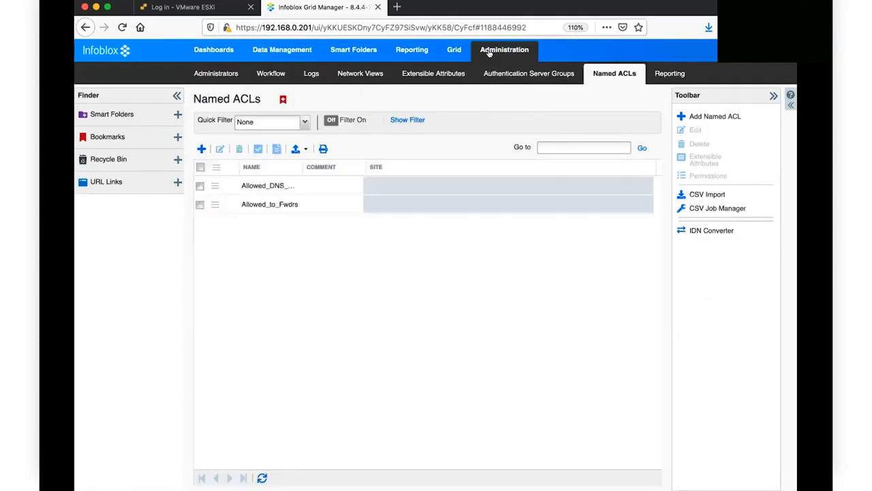
pyautogui.click(213, 205)
pyautogui.click(248, 169)
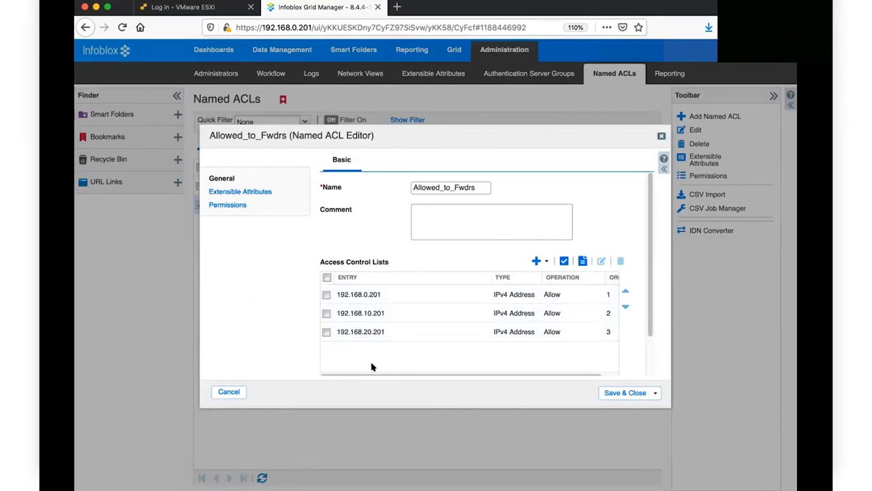
pyautogui.click(661, 136)
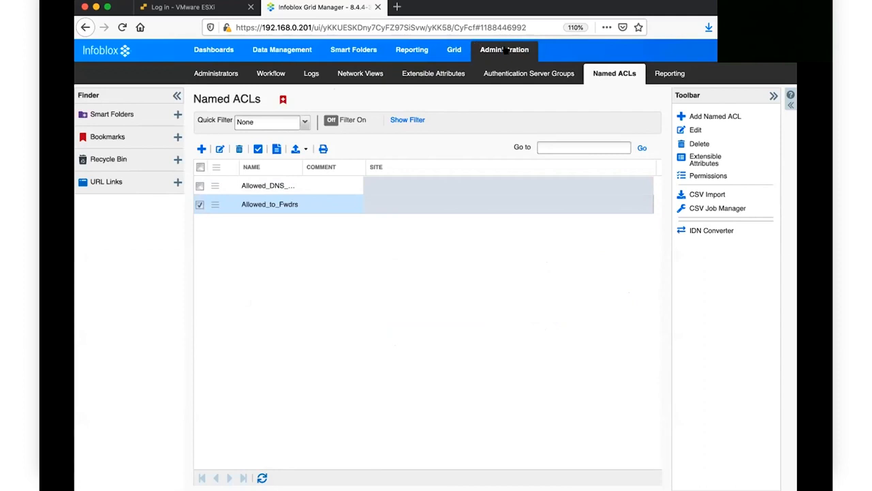
pyautogui.click(300, 53)
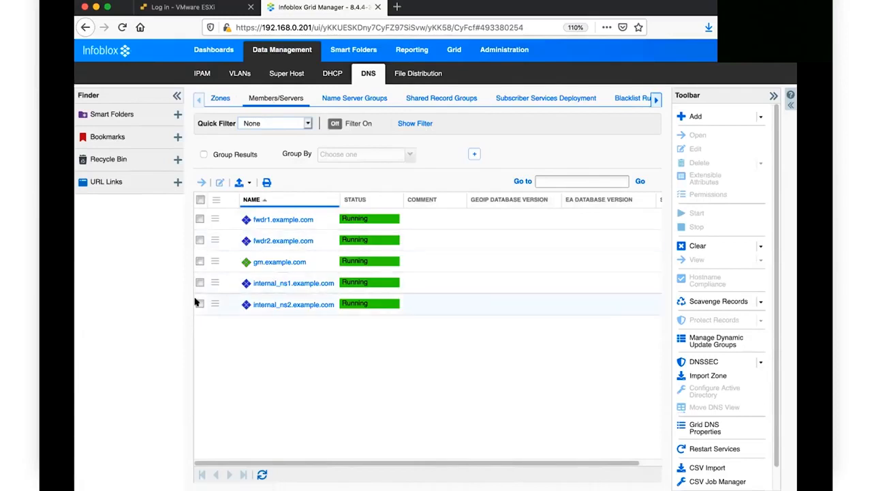
# Step: In fwdr1's Member DNS Properties > Queries, allow queries only from Named ACL Allowed_to_Fwdrs
pyautogui.click(202, 218)
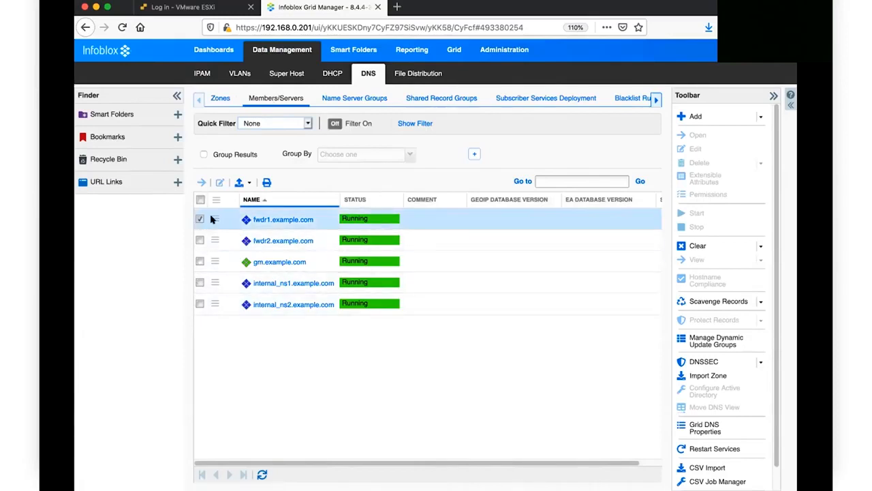
pyautogui.click(220, 183)
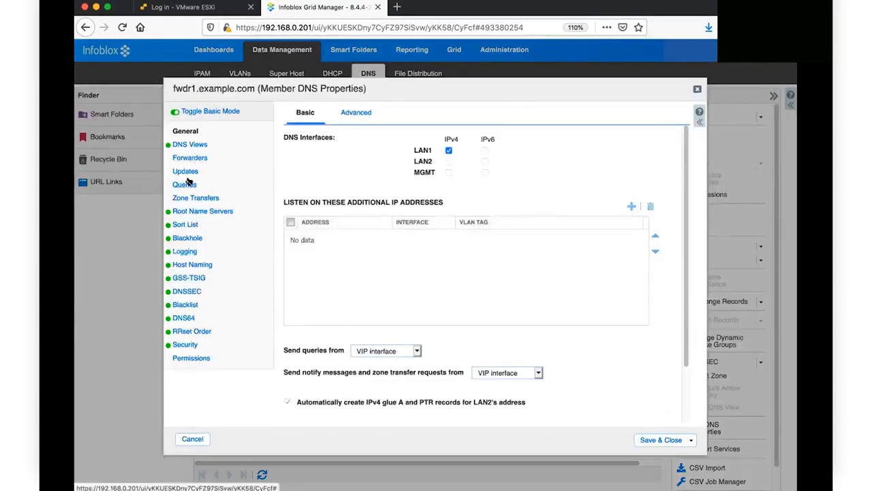
pyautogui.click(188, 185)
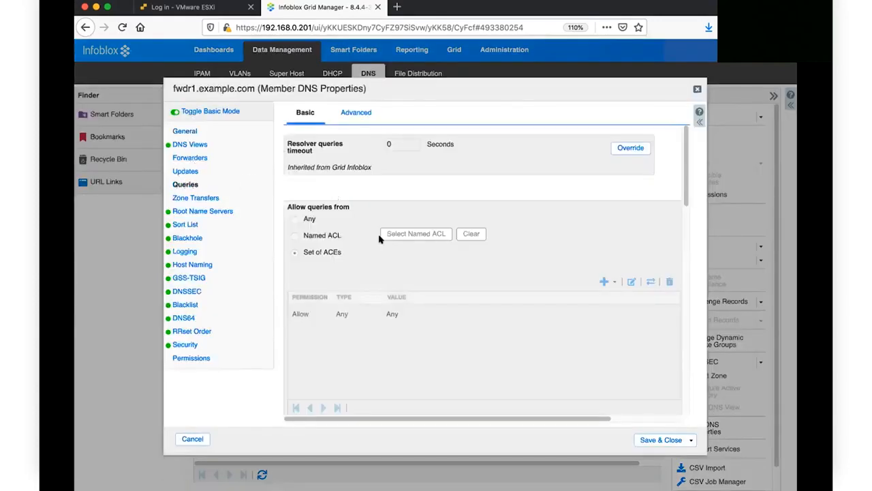
pyautogui.scroll(-1, 380, 240)
pyautogui.hscroll(2, 395, 209)
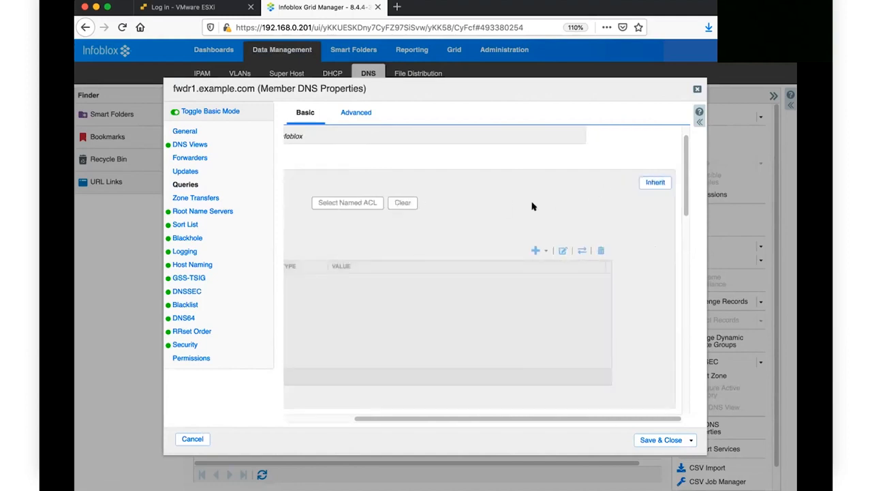
pyautogui.hscroll(-2, 515, 204)
pyautogui.click(294, 204)
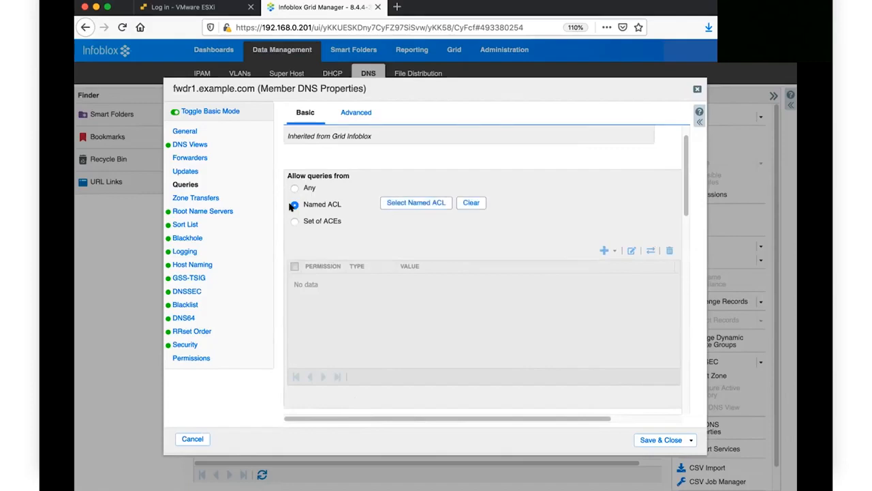
pyautogui.click(414, 203)
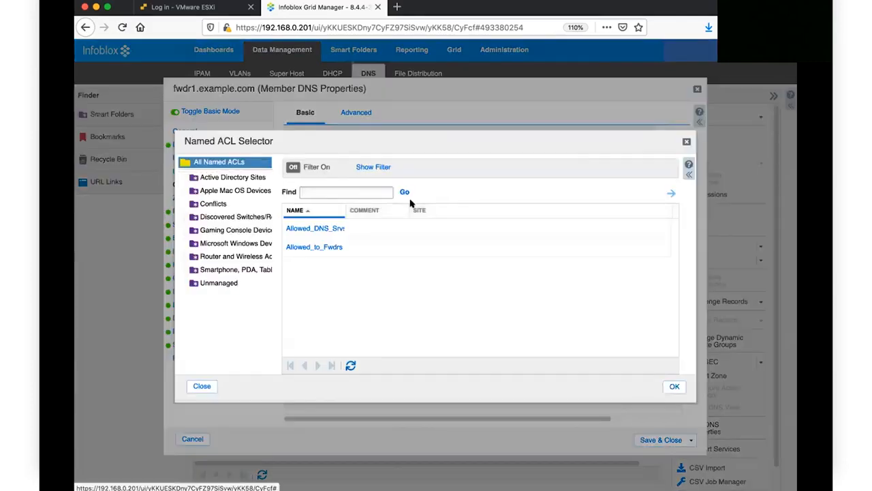
pyautogui.doubleClick(298, 248)
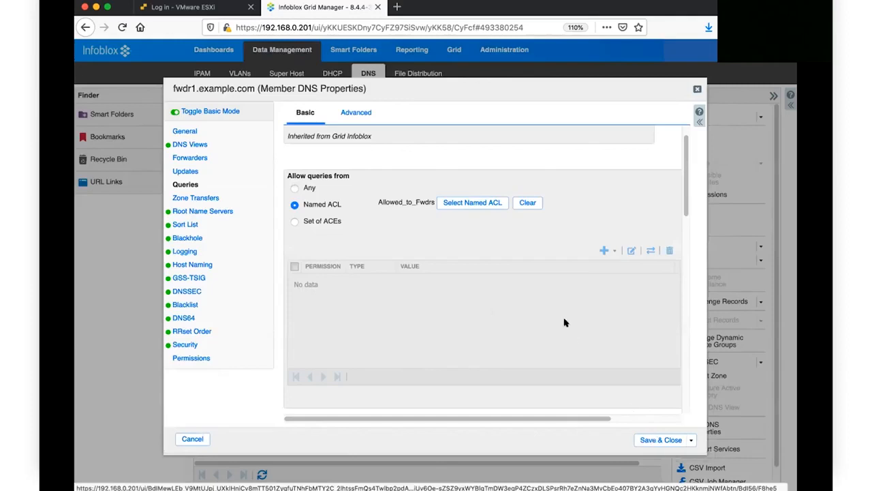
# Step: Override recursion, limit recursive queries to Allowed_to_Fwdrs, and save fwdr1's properties
pyautogui.scroll(-5, 564, 322)
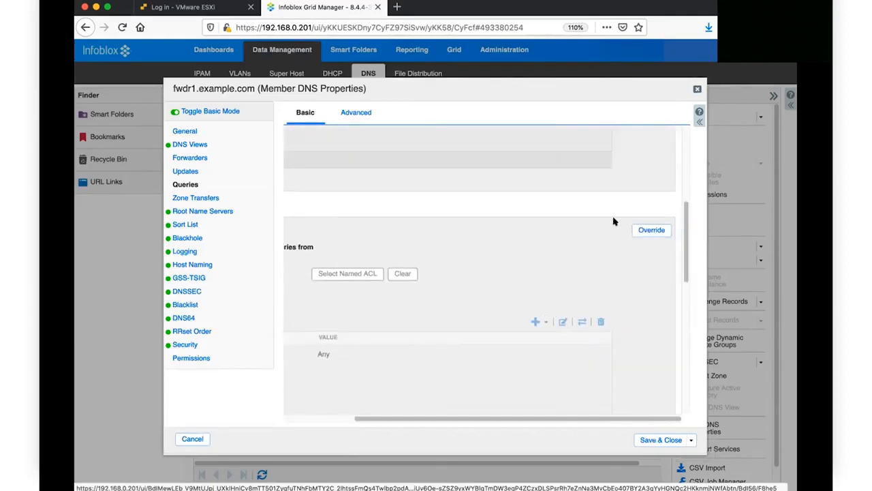
pyautogui.click(648, 233)
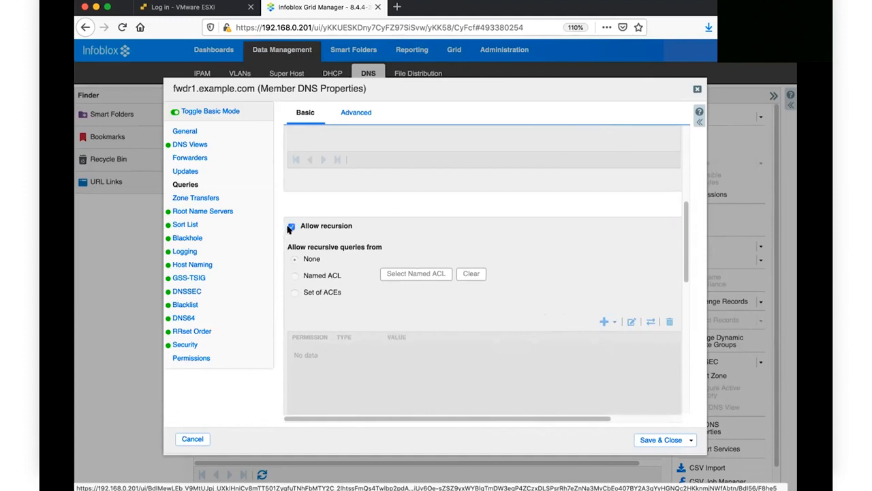
pyautogui.click(294, 277)
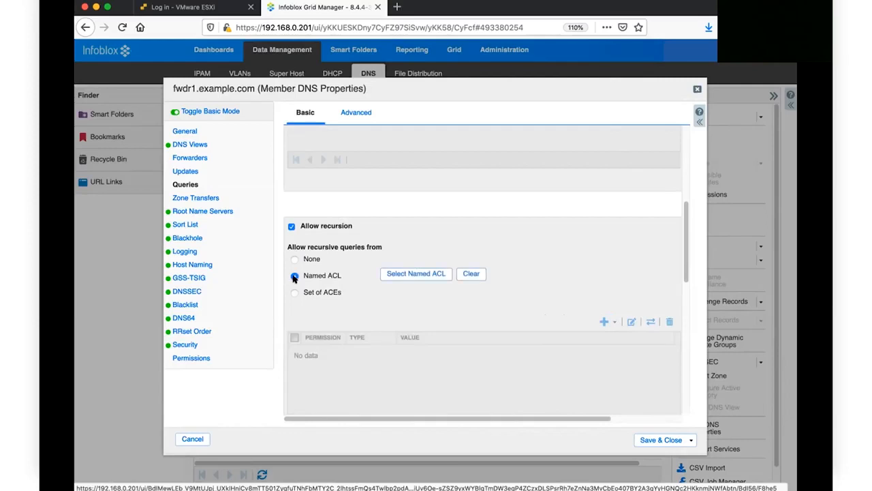
pyautogui.click(400, 274)
pyautogui.doubleClick(318, 248)
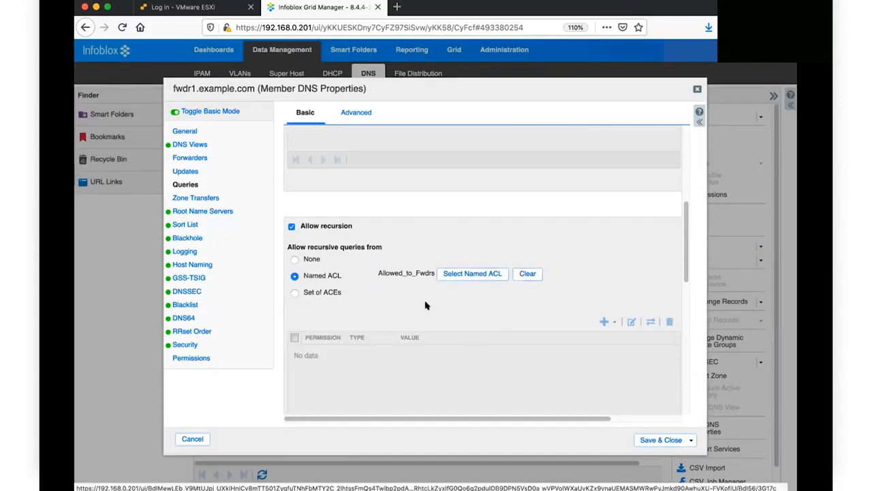
pyautogui.scroll(-2, 428, 302)
pyautogui.scroll(2, 458, 274)
pyautogui.scroll(-1, 459, 273)
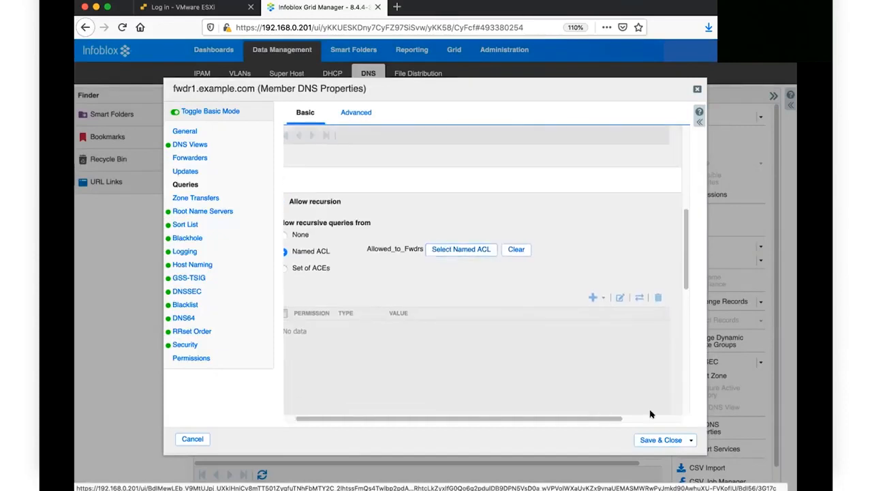
pyautogui.click(654, 440)
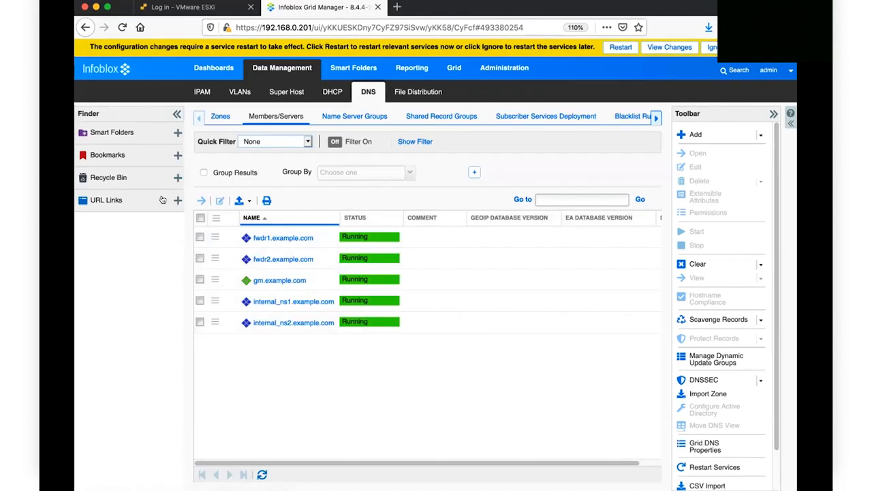
# Step: Edit fwdr2's Queries settings, override them, and allow queries only from Named ACL Allowed_to_Fwdrs
pyautogui.click(214, 258)
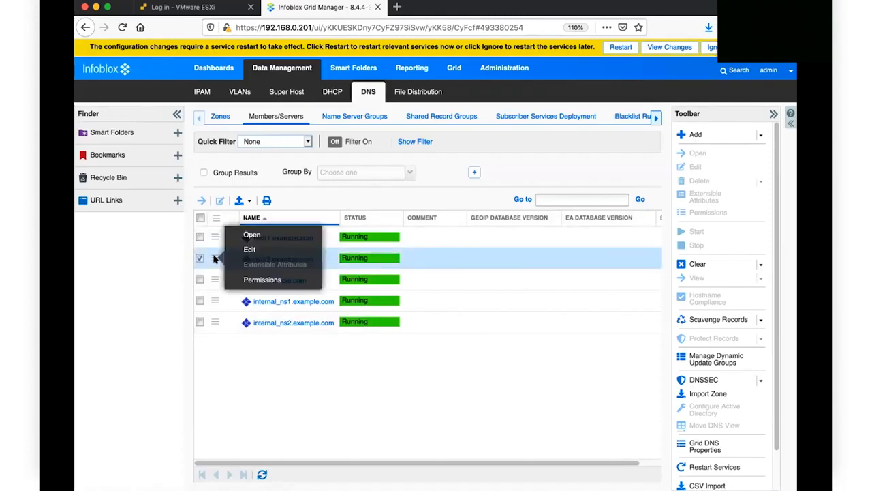
pyautogui.click(250, 250)
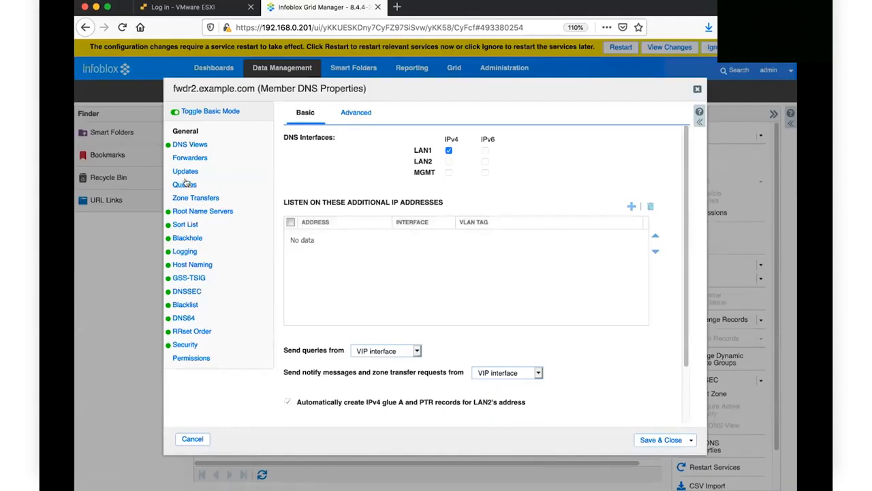
pyautogui.click(186, 184)
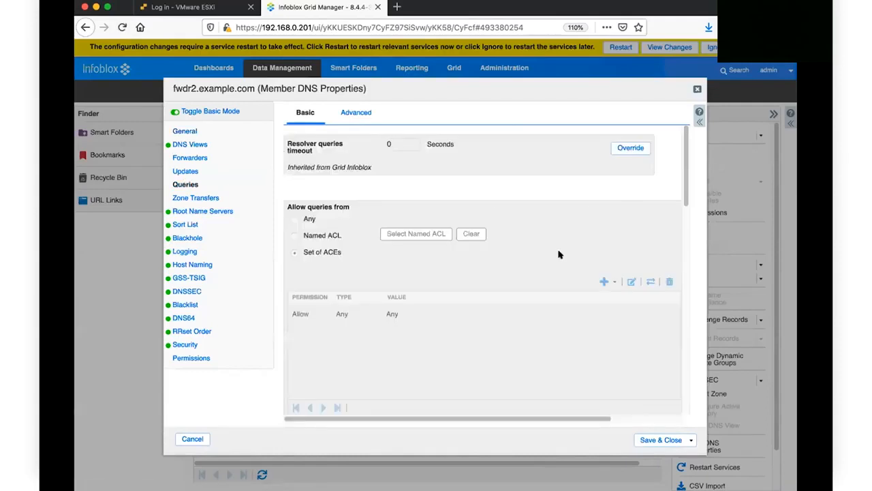
pyautogui.hscroll(2, 593, 238)
pyautogui.click(643, 216)
pyautogui.hscroll(-2, 521, 273)
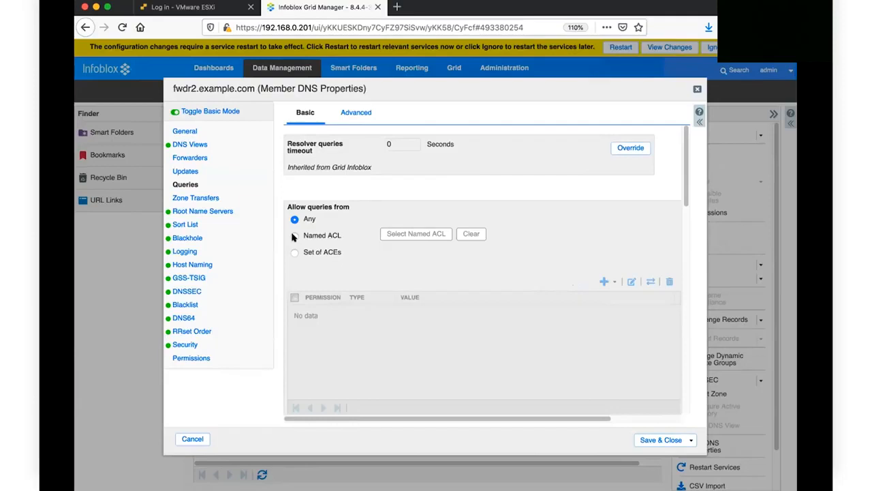
pyautogui.click(294, 235)
pyautogui.click(402, 233)
pyautogui.doubleClick(321, 249)
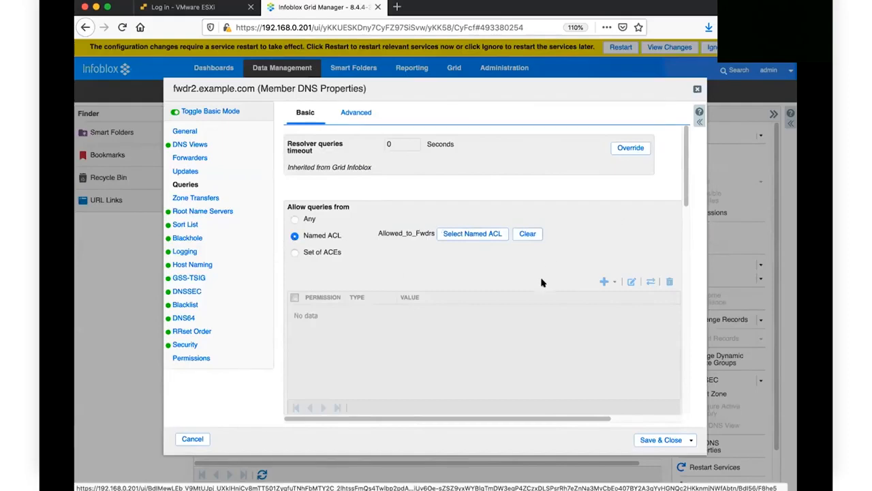
# Step: Enable recursion on fwdr2, restrict it to Allowed_to_Fwdrs, and save the properties
pyautogui.scroll(-1, 565, 293)
pyautogui.scroll(1, 565, 293)
pyautogui.scroll(-5, 565, 293)
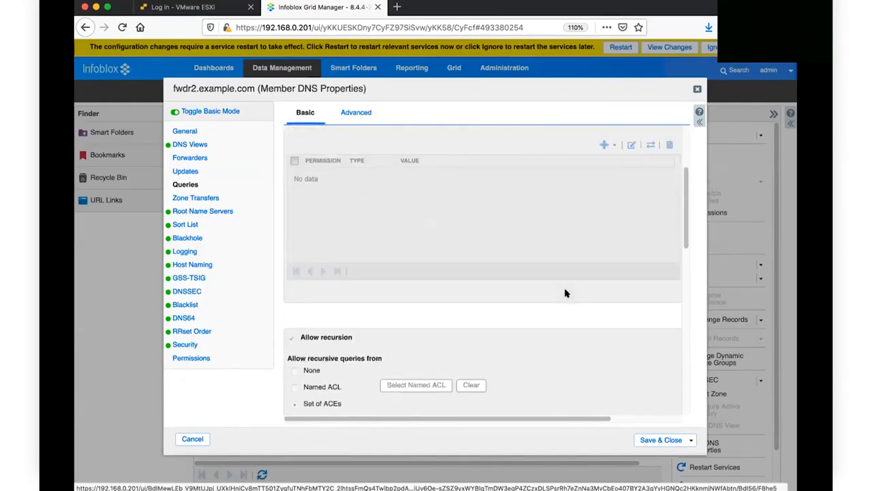
pyautogui.hscroll(2, 596, 266)
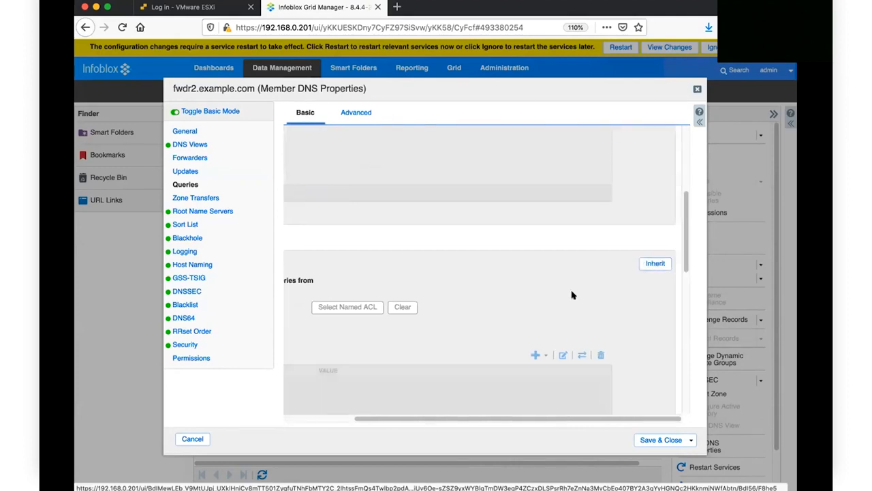
pyautogui.hscroll(-2, 571, 296)
pyautogui.click(291, 260)
pyautogui.click(295, 309)
pyautogui.click(430, 308)
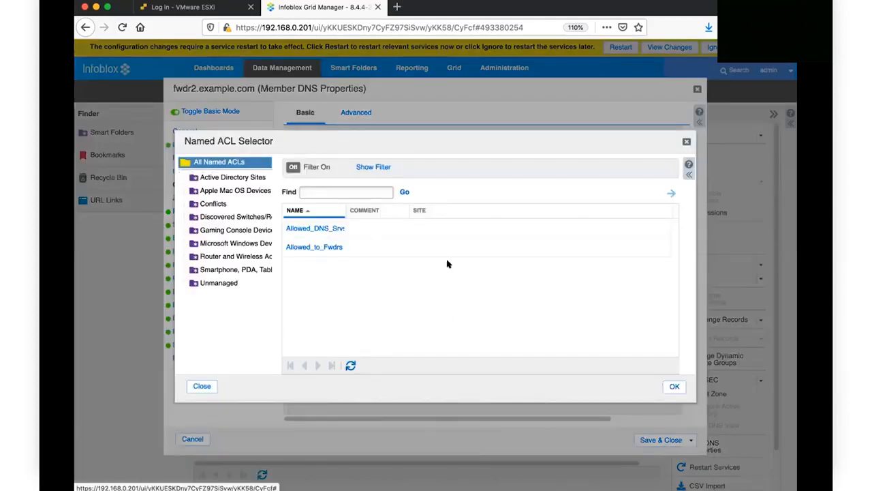
pyautogui.click(295, 250)
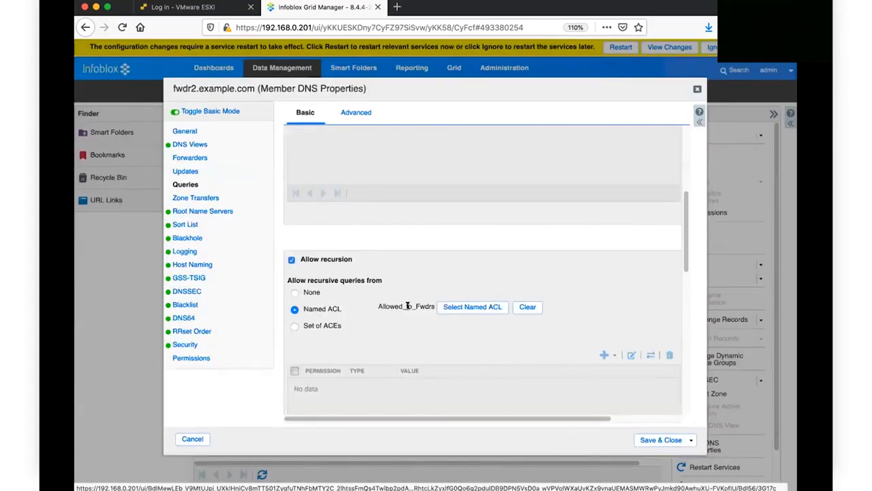
pyautogui.click(667, 440)
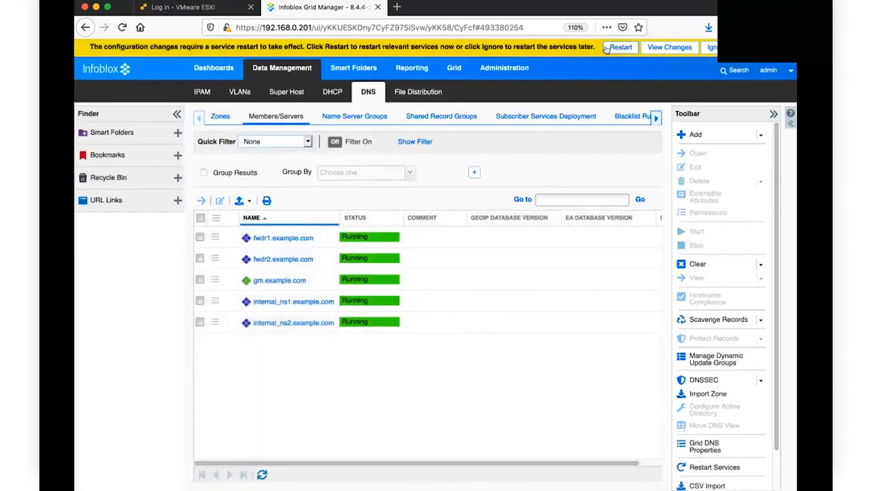
# Step: Open View Changes from the yellow banner to review pending changes before restarting services
pyautogui.click(672, 47)
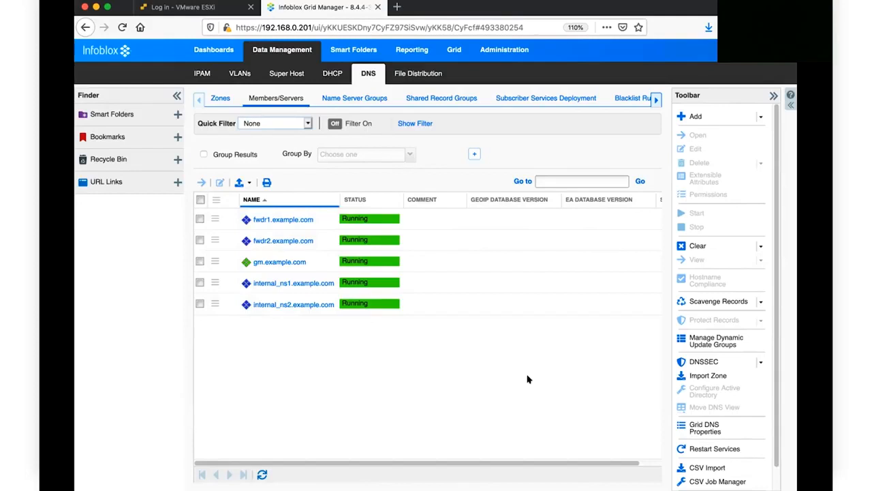
# Step: Override internal_ns1's inherited forwarders and begin entering 192.168.0.145 in a new forwarder row
pyautogui.click(214, 284)
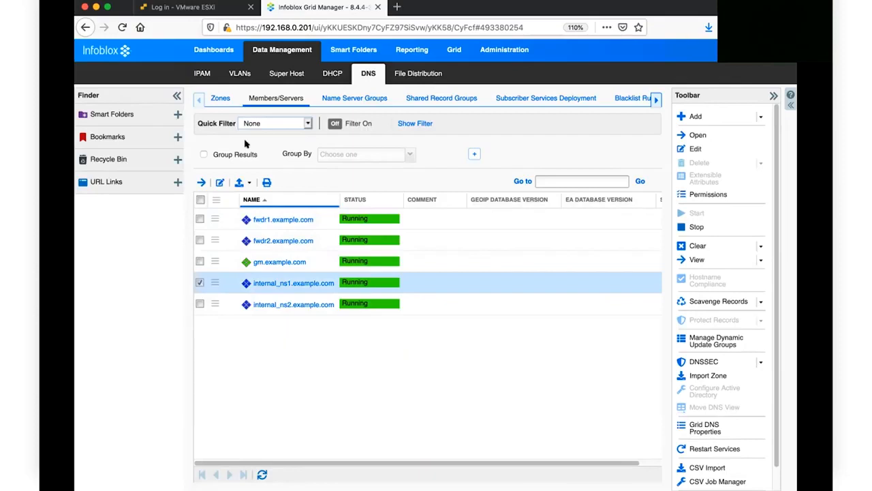
pyautogui.click(218, 183)
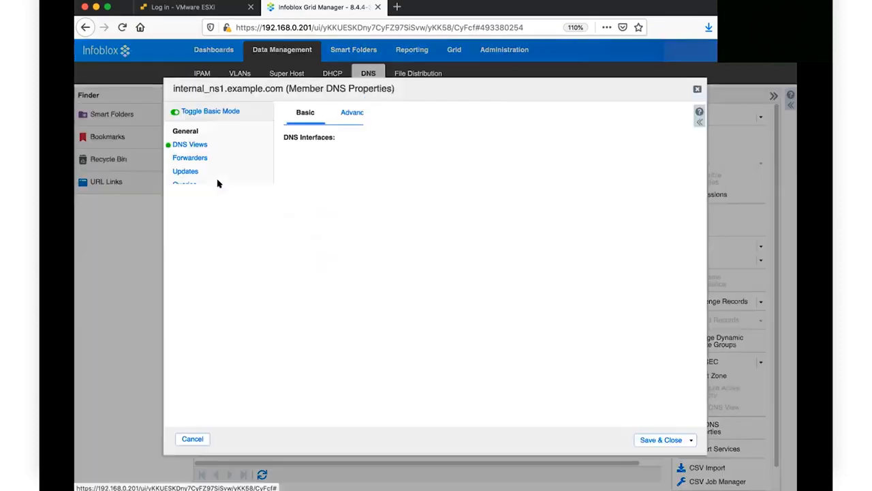
pyautogui.click(178, 158)
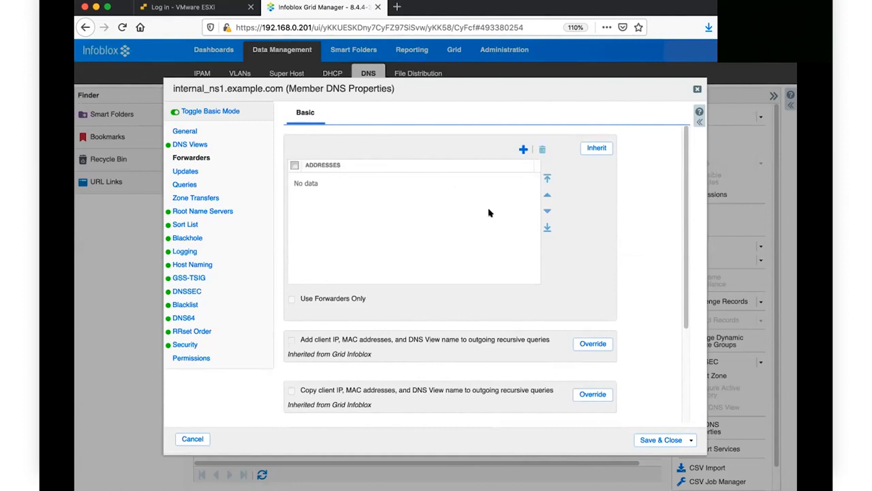
pyautogui.click(595, 146)
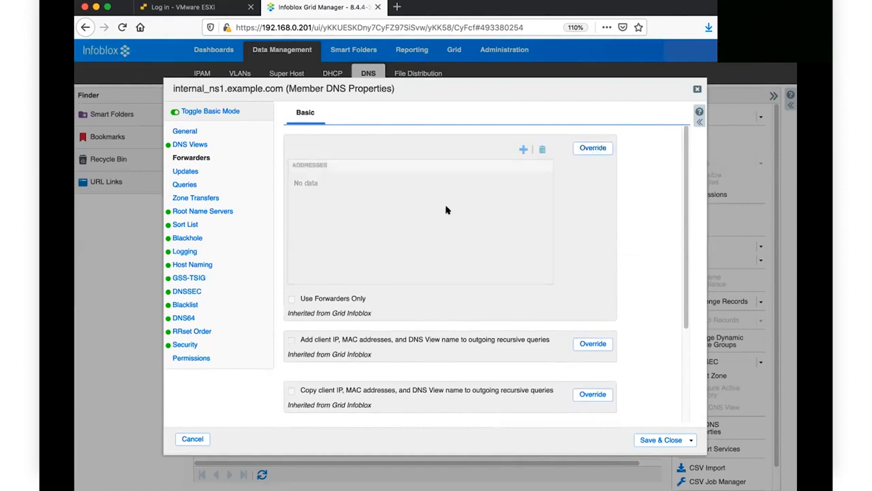
pyautogui.click(596, 147)
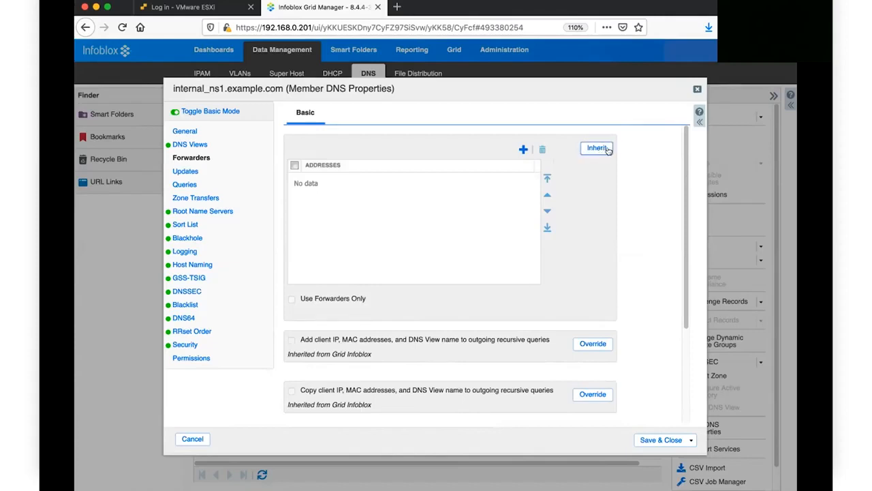
pyautogui.click(524, 149)
pyautogui.click(344, 182)
pyautogui.write('192.168.0.145')
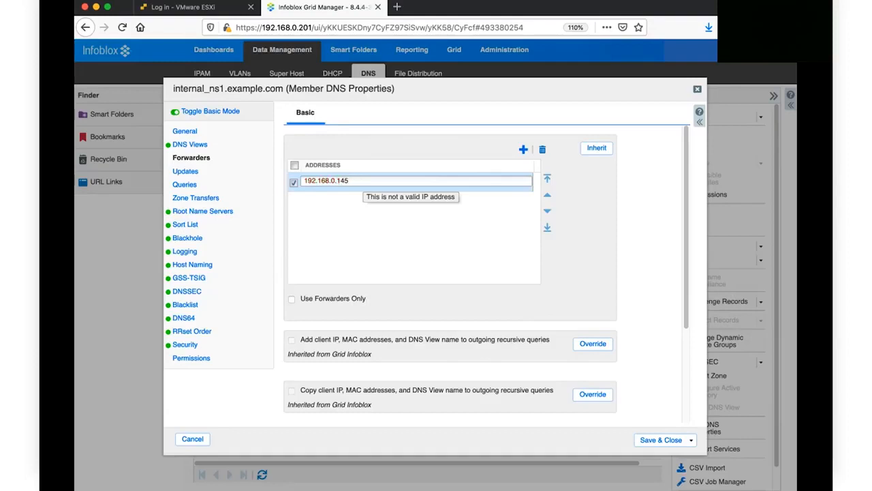
# Step: Add 192.168.0.144 as a second forwarder after 192.168.0.145, trying the reorder arrows
pyautogui.click(351, 220)
pyautogui.click(523, 148)
pyautogui.click(371, 200)
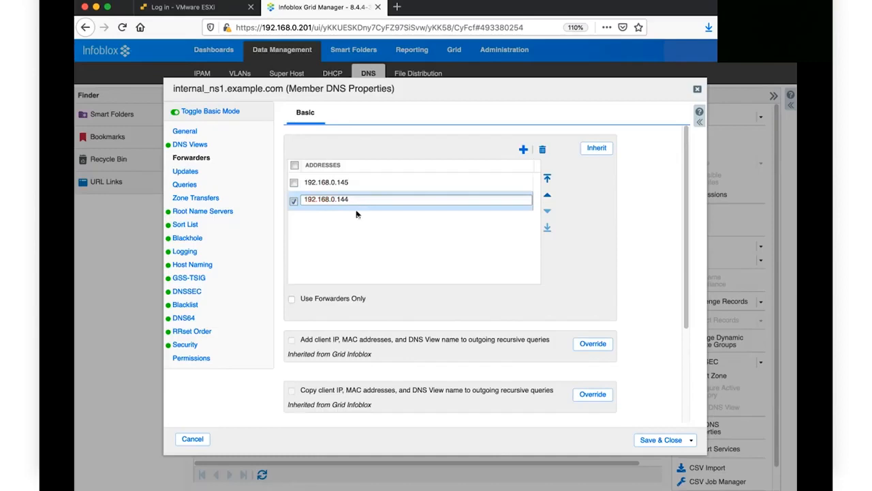
pyautogui.click(346, 235)
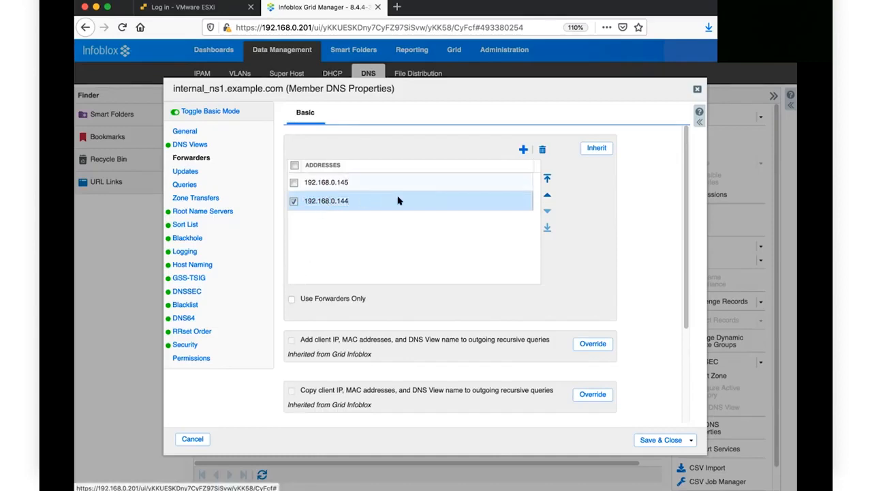
pyautogui.click(548, 194)
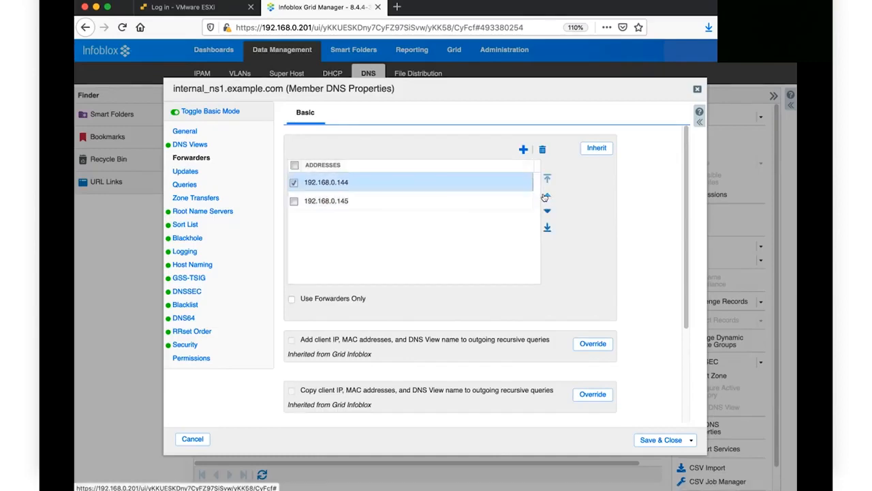
pyautogui.click(546, 210)
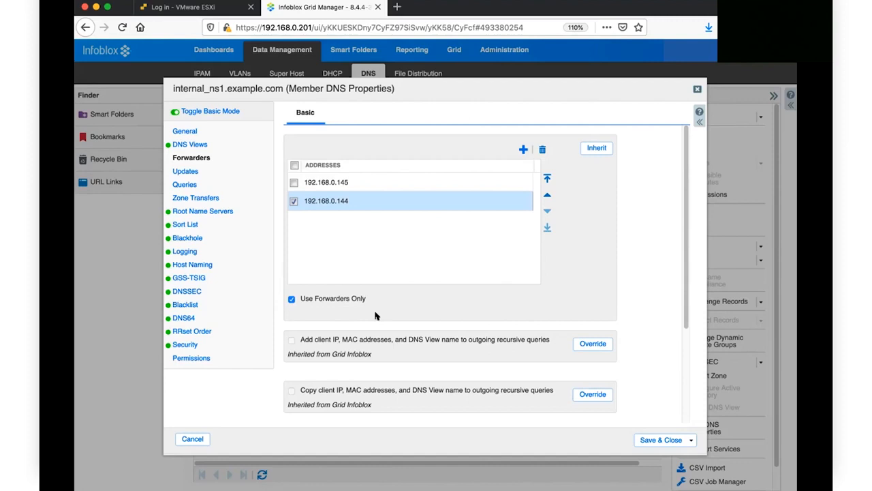
# Step: Save internal_ns1's DNS settings, then override internal_ns2's inherited forwarders
pyautogui.click(642, 443)
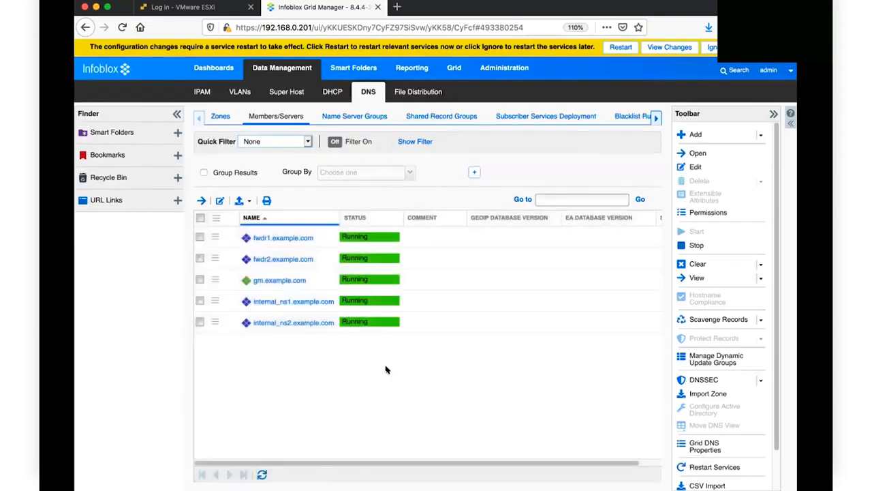
pyautogui.click(216, 321)
pyautogui.click(248, 313)
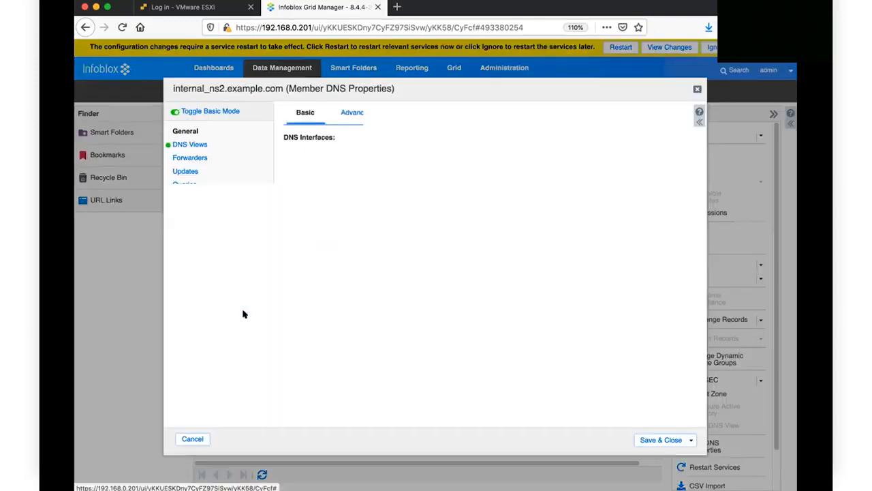
pyautogui.click(190, 158)
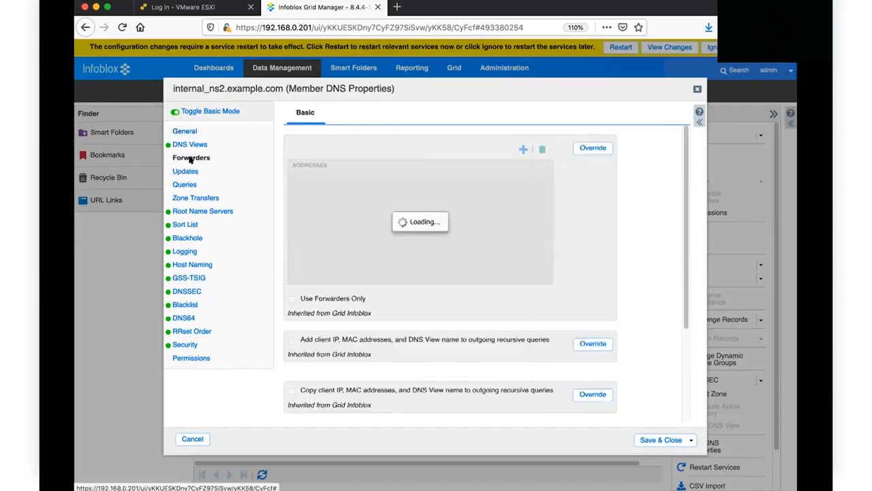
pyautogui.click(590, 148)
# Step: Add forwarders 192.168.0.145 and 192.168.0.144 to internal_ns2, set forwarders-only, and save
pyautogui.click(523, 149)
pyautogui.write('192.168.0.1454')
pyautogui.click(523, 149)
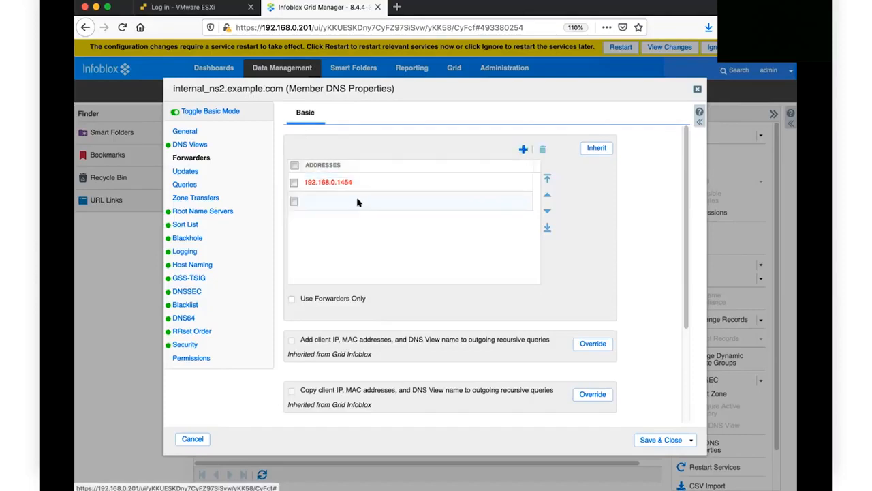
pyautogui.click(341, 181)
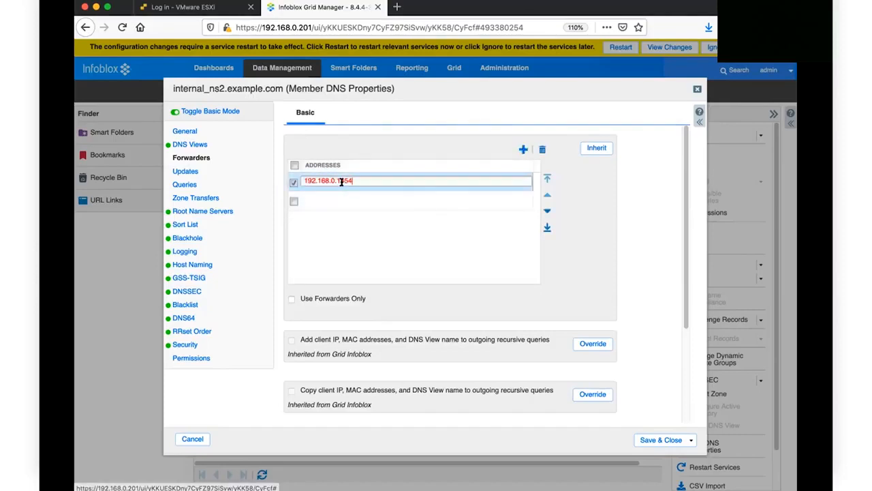
pyautogui.press('BackSpace')
pyautogui.click(317, 201)
pyautogui.write('192.168')
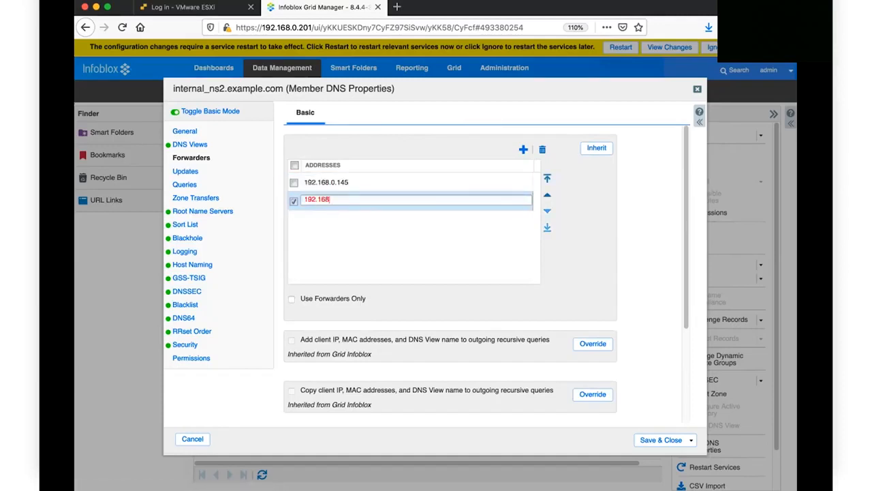
pyautogui.write('44')
pyautogui.click(334, 242)
pyautogui.click(291, 299)
pyautogui.click(655, 441)
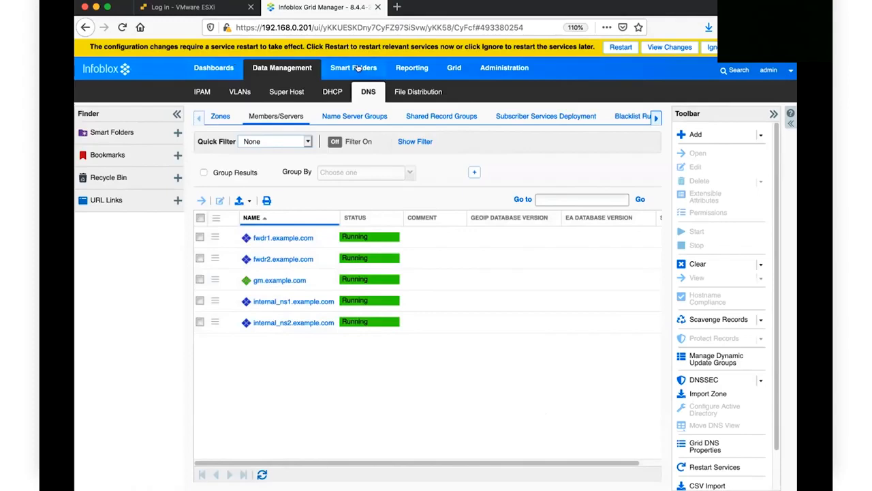
# Step: Restart the grid services from the yellow banner to apply the forwarder changes
pyautogui.click(621, 48)
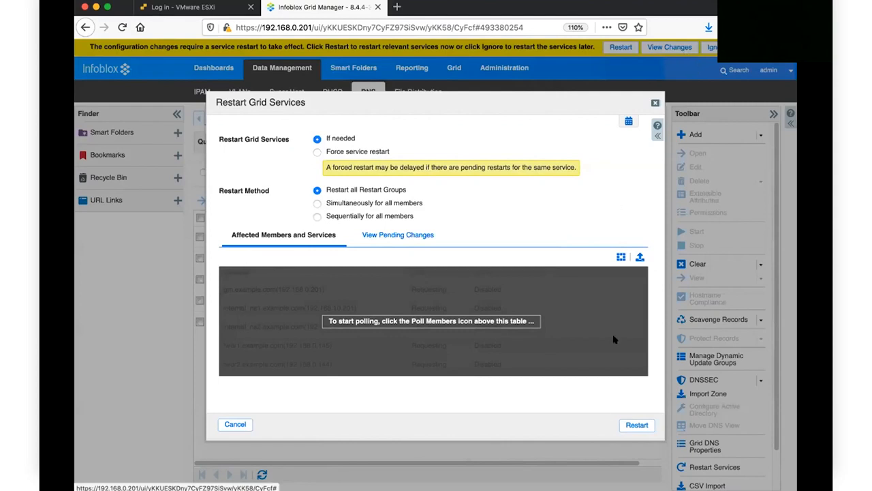
pyautogui.click(634, 425)
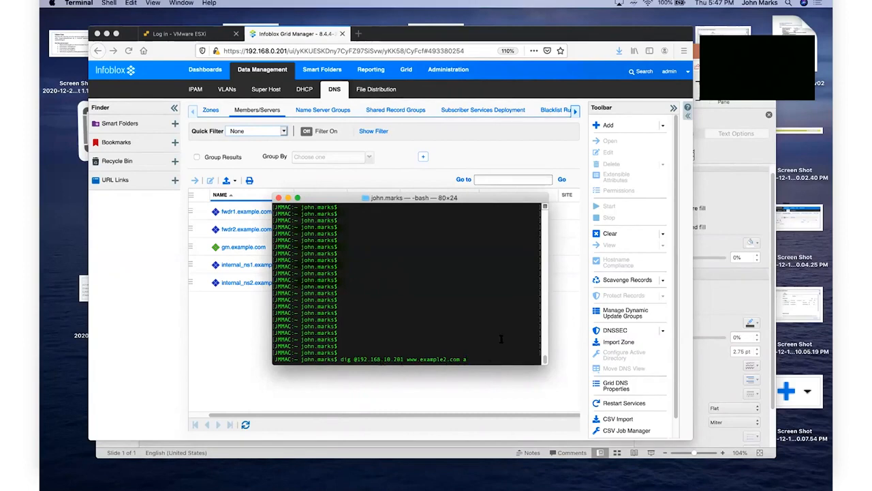
pyautogui.press('Return')
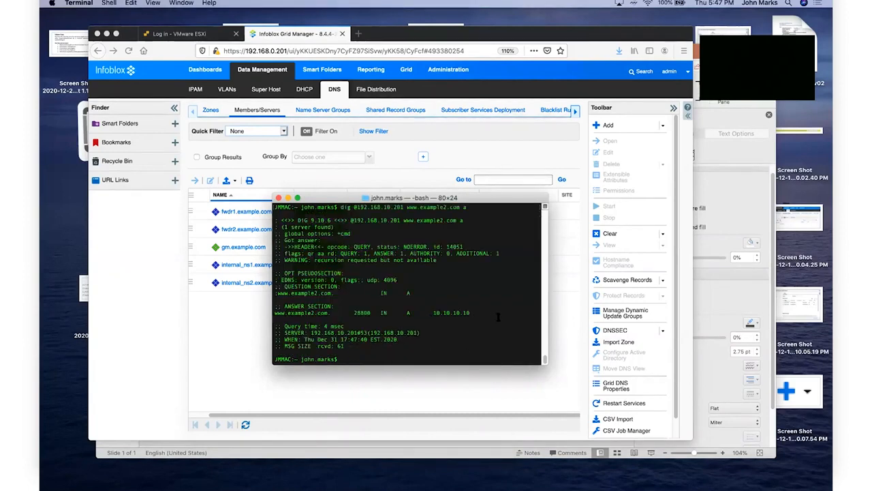
pyautogui.press('Up')
pyautogui.press('Left')
pyautogui.press('Left')
pyautogui.press('Left')
pyautogui.press('Left')
pyautogui.press('Left')
pyautogui.press('Left')
pyautogui.press('Left')
pyautogui.press('Left')
pyautogui.press('Left')
pyautogui.press('Left')
pyautogui.press('Left')
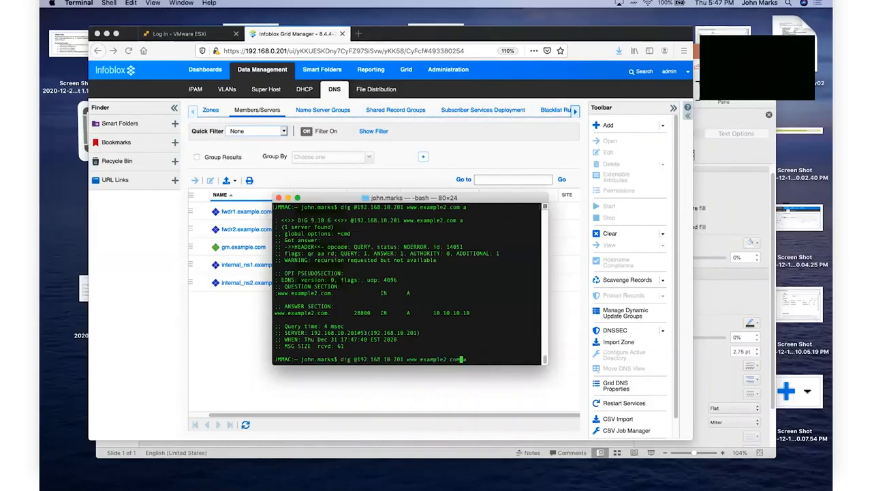
pyautogui.press('Left')
pyautogui.press('Left')
pyautogui.press('Left')
pyautogui.press('Left')
pyautogui.press('Left')
pyautogui.press('Left')
pyautogui.press('Left')
pyautogui.press('Left')
pyautogui.press('Left')
pyautogui.press('Left')
pyautogui.press('Left')
pyautogui.press('BackSpace')
pyautogui.write('20')
pyautogui.press('BackSpace')
pyautogui.press('Return')
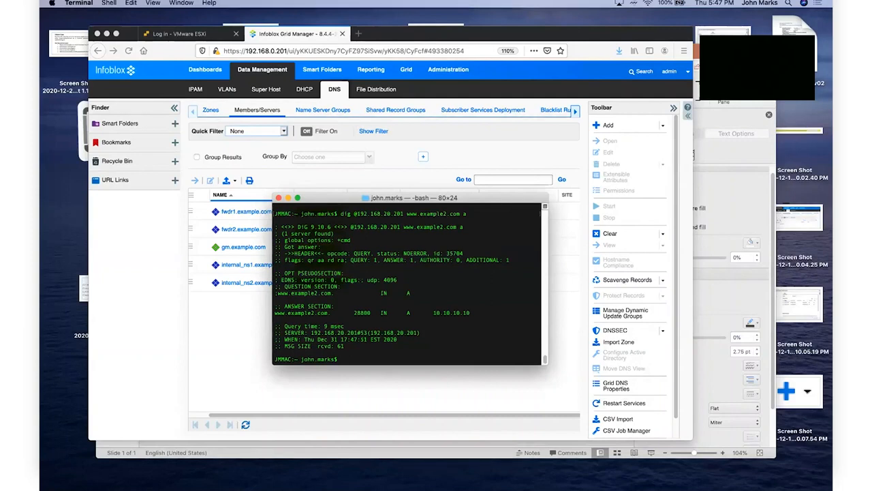
pyautogui.press('Up')
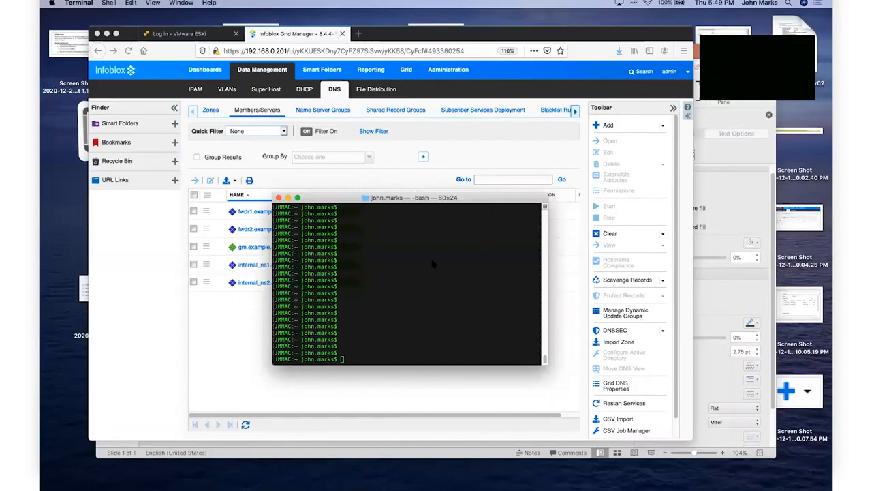
pyautogui.press('Up')
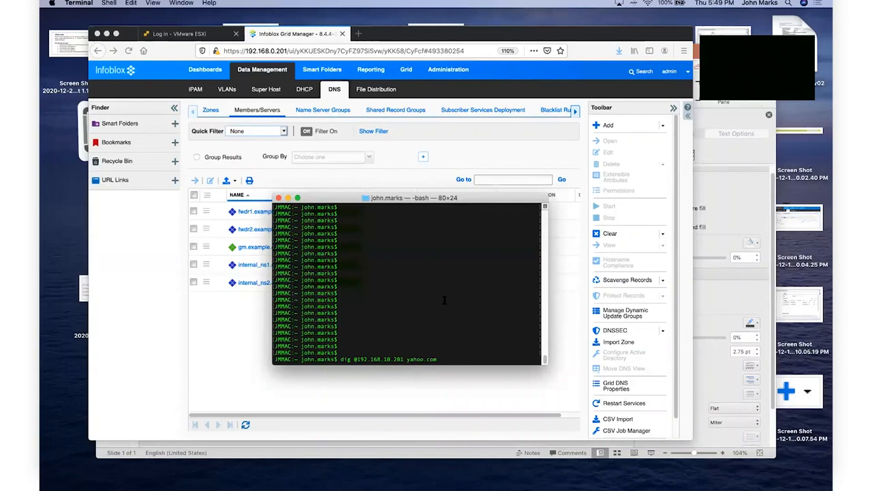
pyautogui.press('Return')
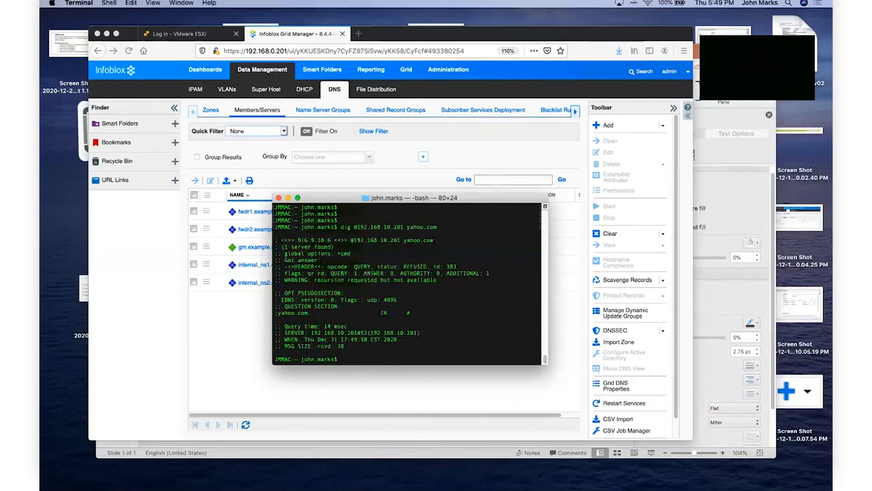
pyautogui.press('Up')
pyautogui.press('Return')
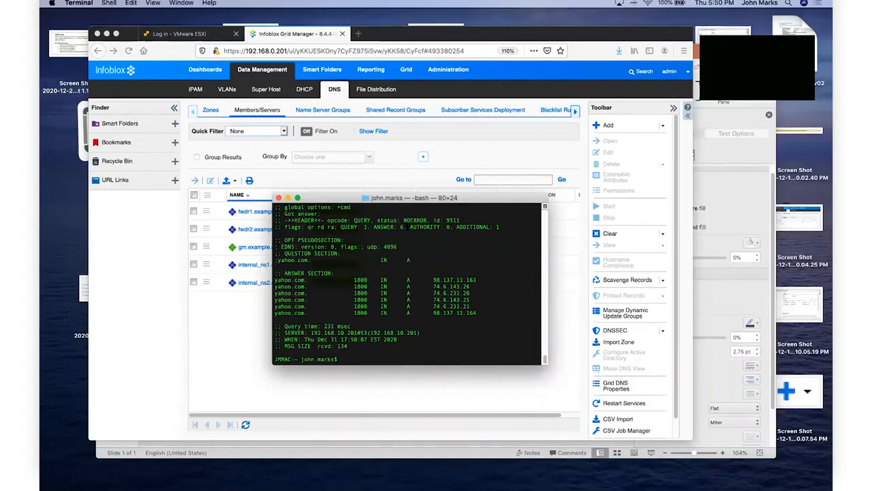
# Step: Change the query to google.com and run dig against 192.168.10.201
pyautogui.press('Up')
pyautogui.press('Left')
pyautogui.press('Left')
pyautogui.press('Left')
pyautogui.press('Left')
pyautogui.press('BackSpace')
pyautogui.press('BackSpace')
pyautogui.press('BackSpace')
pyautogui.press('BackSpace')
pyautogui.press('BackSpace')
pyautogui.write('google')
pyautogui.press('Return')
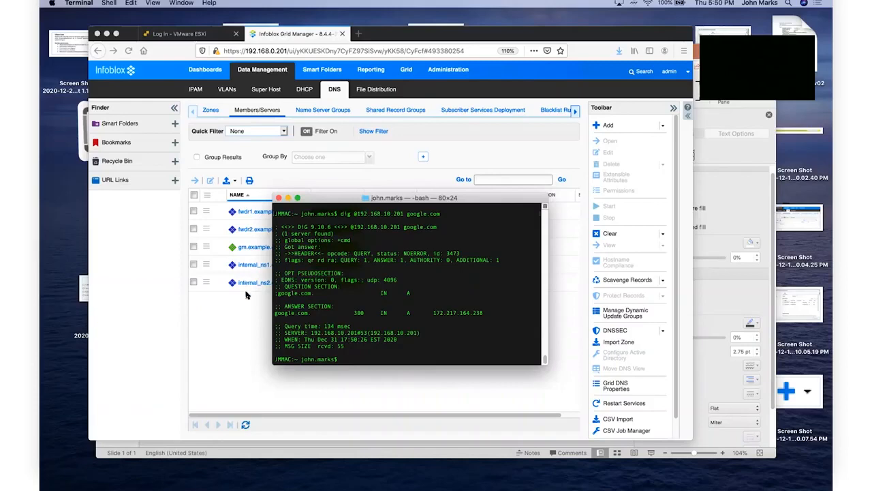
# Step: Run the google.com dig against 192.168.20.201
pyautogui.press('Up')
pyautogui.press('Left')
pyautogui.press('Left')
pyautogui.press('Left')
pyautogui.press('Left')
pyautogui.press('Left')
pyautogui.press('Left')
pyautogui.press('Left')
pyautogui.press('Left')
pyautogui.press('Left')
pyautogui.press('Left')
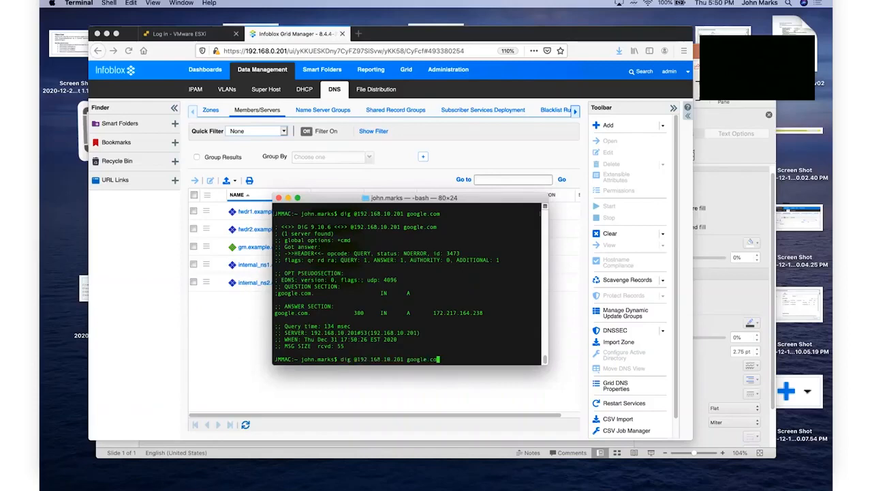
pyautogui.press('Left')
pyautogui.press('Left')
pyautogui.press('Left')
pyautogui.press('Left')
pyautogui.press('Left')
pyautogui.press('BackSpace')
pyautogui.press('BackSpace')
pyautogui.write('20')
pyautogui.press('Right')
pyautogui.press('Right')
pyautogui.press('Right')
pyautogui.press('Right')
pyautogui.press('Right')
pyautogui.press('Right')
pyautogui.press('Right')
pyautogui.press('Right')
pyautogui.press('Right')
pyautogui.press('Right')
pyautogui.press('Right')
pyautogui.press('Right')
pyautogui.press('Right')
pyautogui.press('Right')
pyautogui.press('Return')
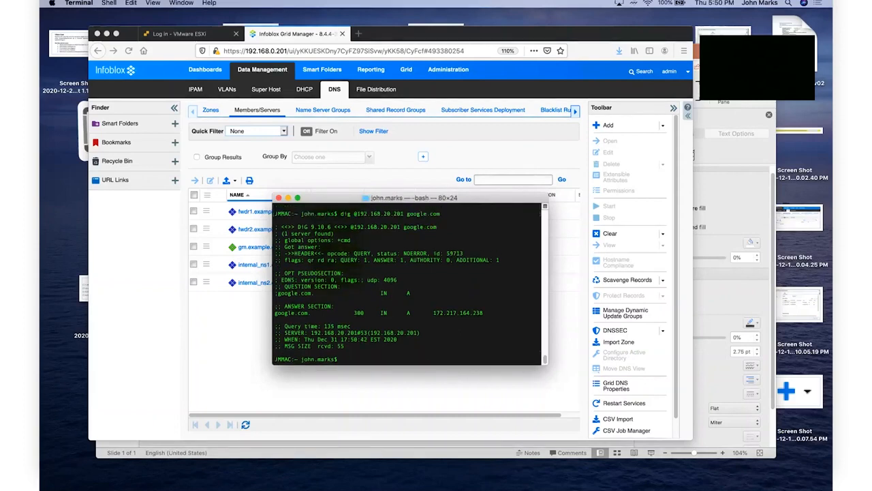
# Step: Rerun the google.com dig against 192.168.10.201, getting 172.217.164.238
pyautogui.press('Up')
pyautogui.press('Left')
pyautogui.press('Left')
pyautogui.press('Left')
pyautogui.press('Left')
pyautogui.press('Left')
pyautogui.press('Left')
pyautogui.press('Left')
pyautogui.press('Left')
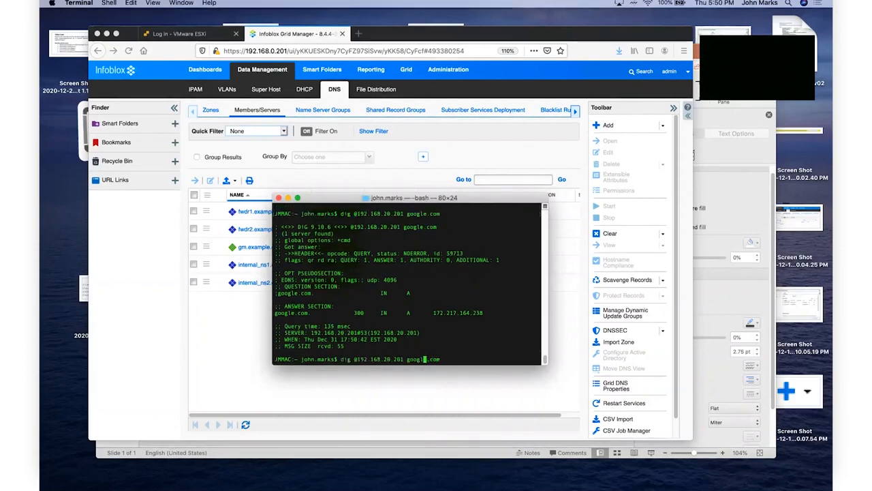
pyautogui.press('Left')
pyautogui.press('Left')
pyautogui.press('Left')
pyautogui.press('Left')
pyautogui.press('Left')
pyautogui.press('Left')
pyautogui.press('Left')
pyautogui.press('Left')
pyautogui.press('BackSpace')
pyautogui.write('1')
pyautogui.press('Right')
pyautogui.press('Right')
pyautogui.press('Right')
pyautogui.press('Right')
pyautogui.press('Right')
pyautogui.press('Right')
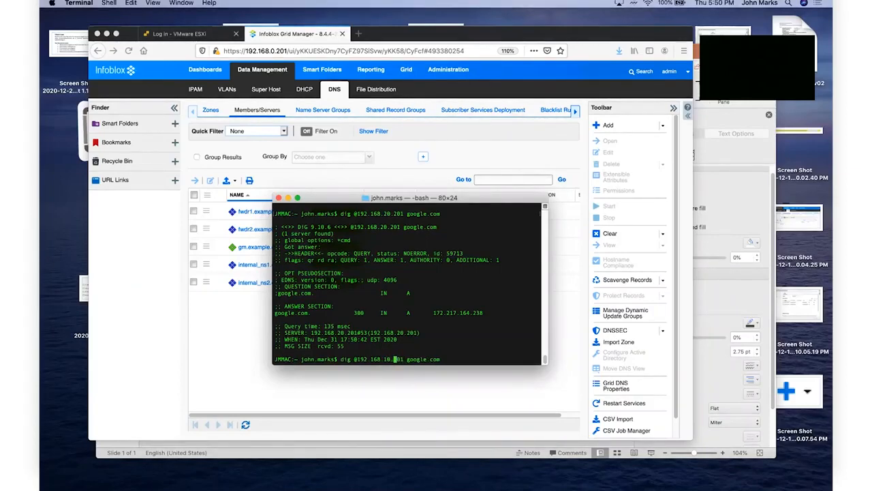
pyautogui.press('Right')
pyautogui.press('Right')
pyautogui.press('Right')
pyautogui.press('Right')
pyautogui.press('Right')
pyautogui.press('Right')
pyautogui.press('Right')
pyautogui.press('Right')
pyautogui.press('Right')
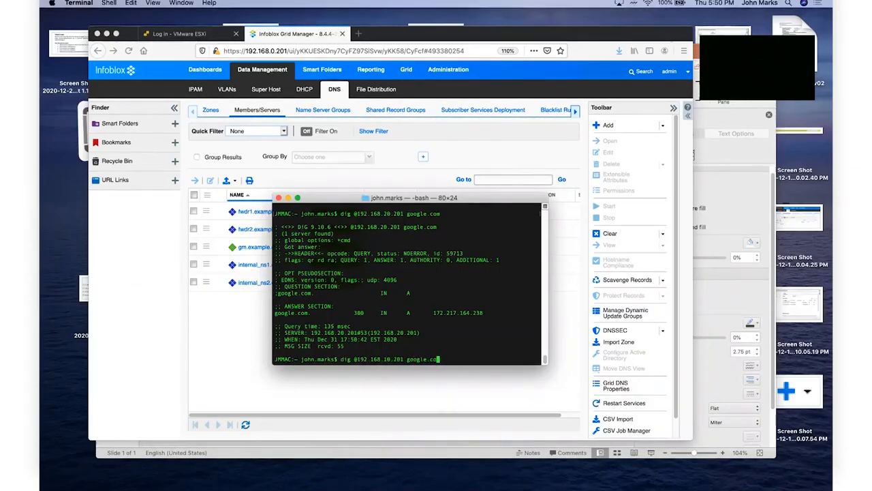
pyautogui.press('Return')
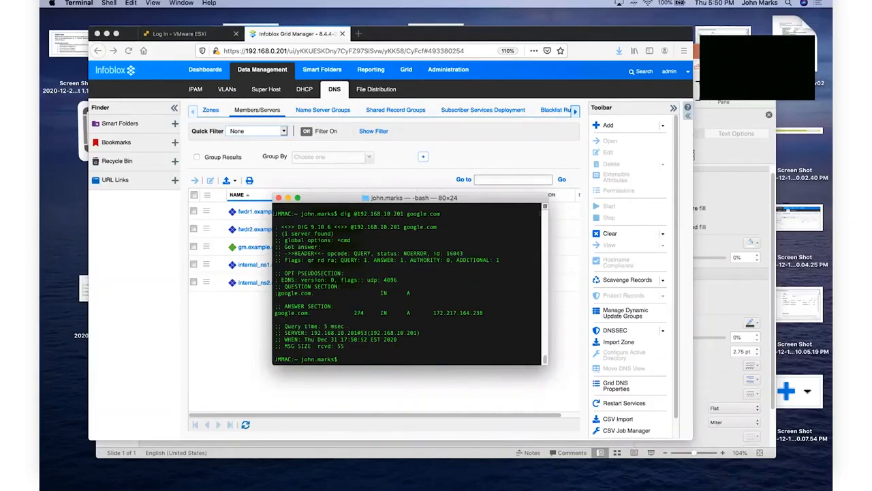